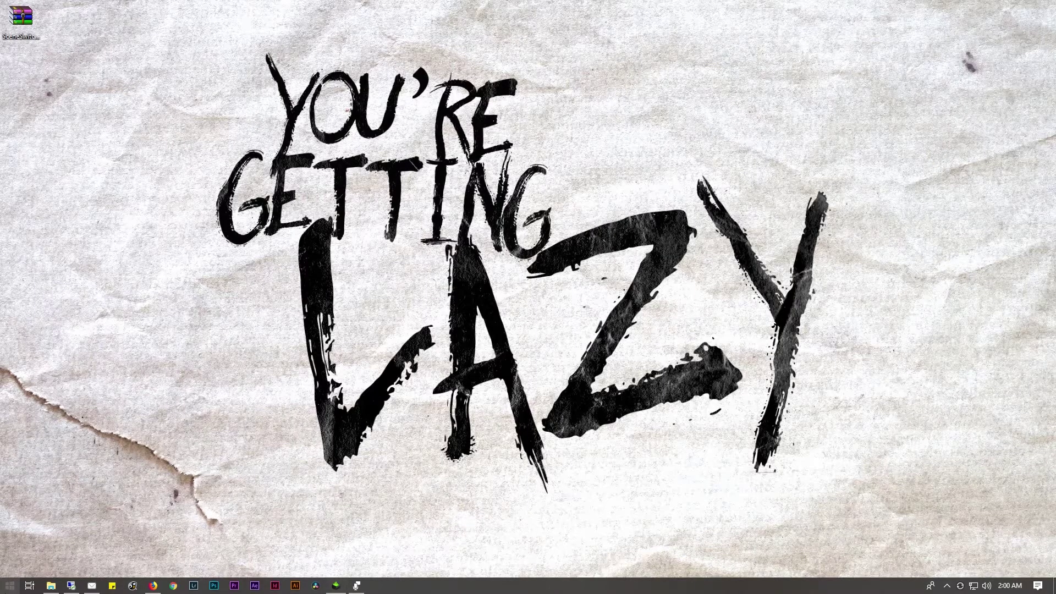
Search the system for obs and launch OBS Studio
{"action": "type", "text": "oba"}
{"action": "key", "text": "BackSpace"}
{"action": "type", "text": "s"}
{"action": "key", "text": "Return"}
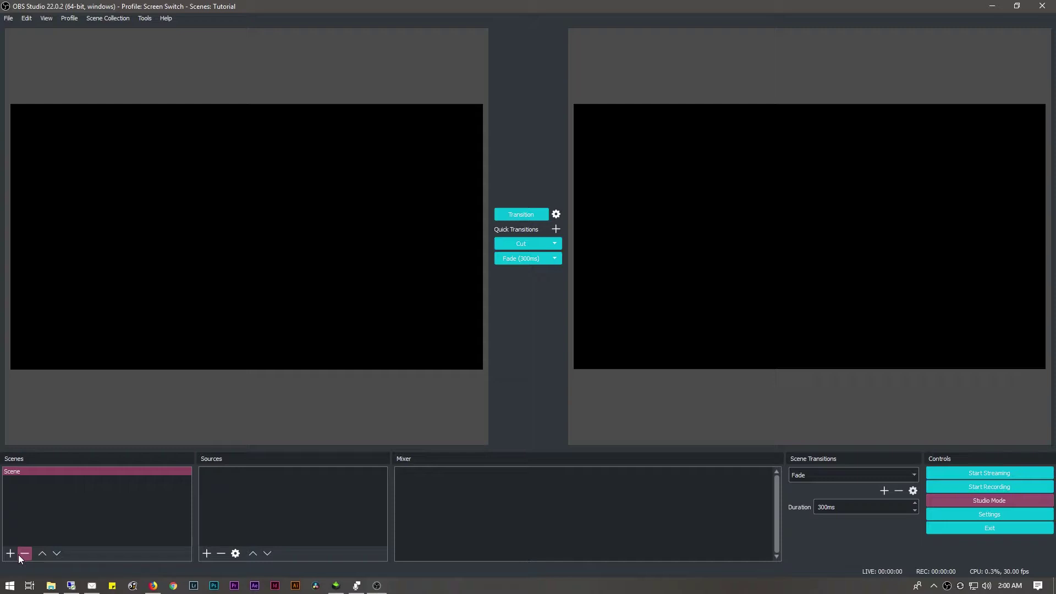
Add a display capture source named Screen Left to the first scene, capturing Display 1: 1920x1080 @ -1920,0
{"action": "left_click", "coordinate": [203, 553]}
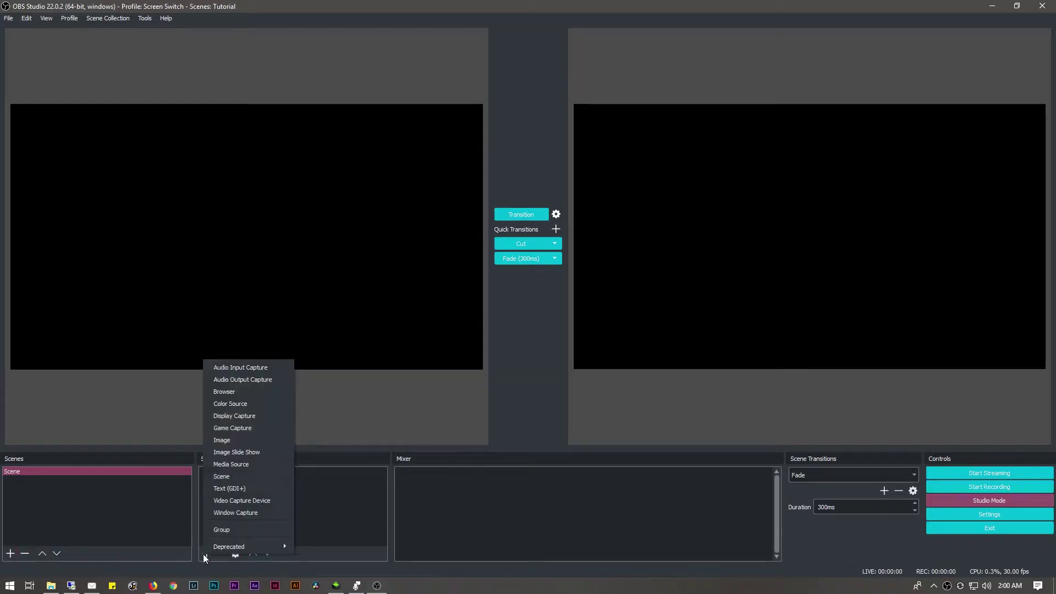
{"action": "left_click", "coordinate": [240, 414]}
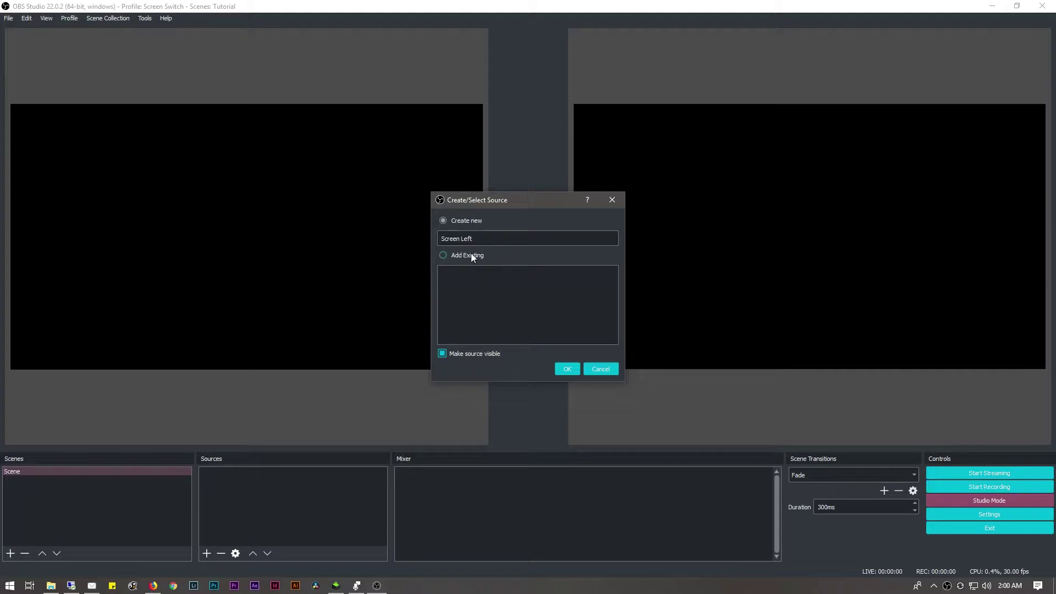
{"action": "left_click", "coordinate": [569, 366]}
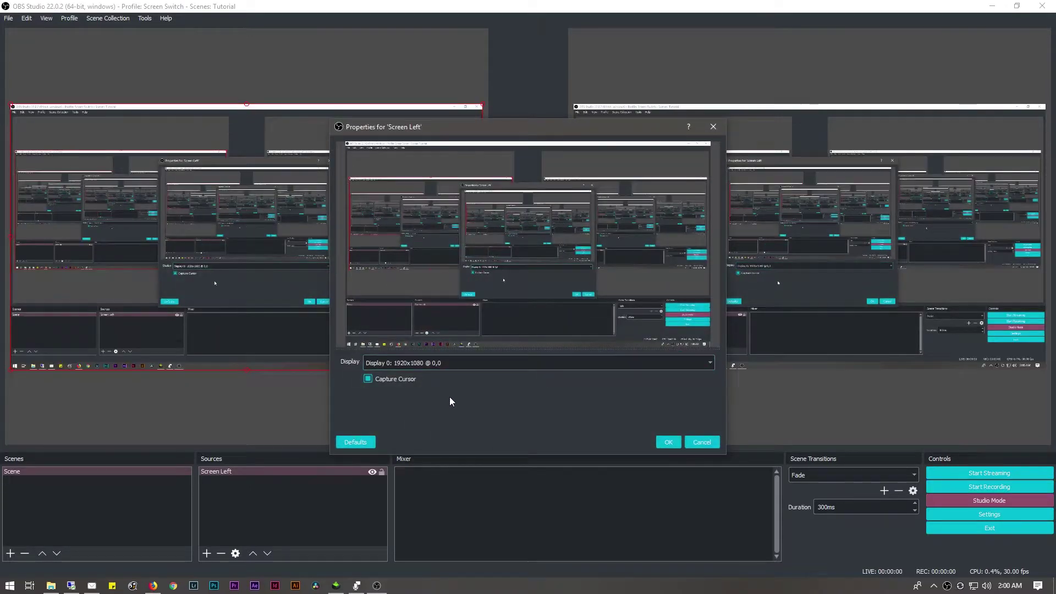
{"action": "left_click", "coordinate": [444, 363]}
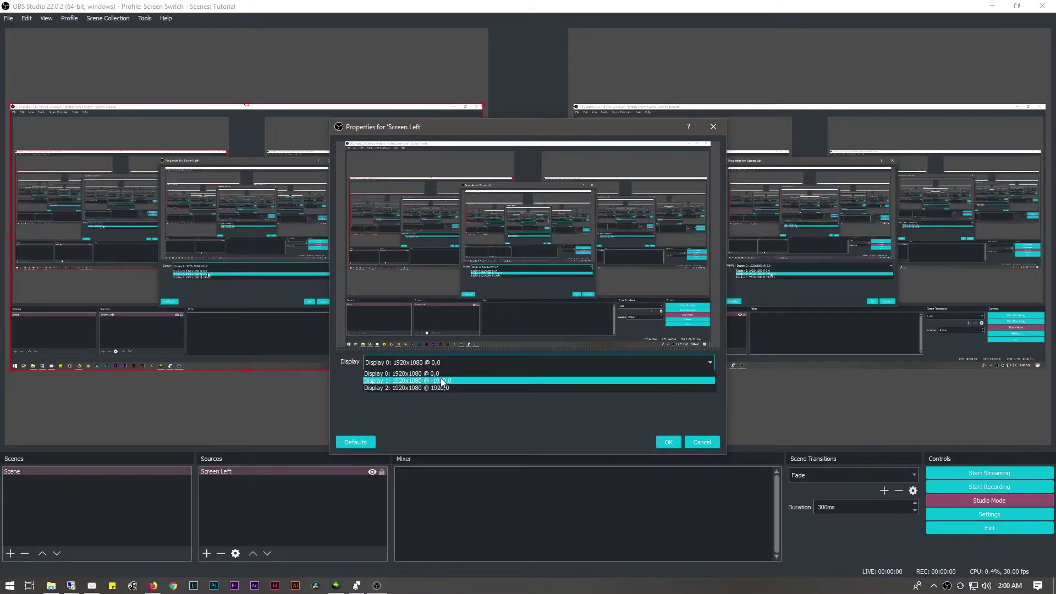
{"action": "left_click", "coordinate": [443, 381]}
{"action": "left_click", "coordinate": [668, 442]}
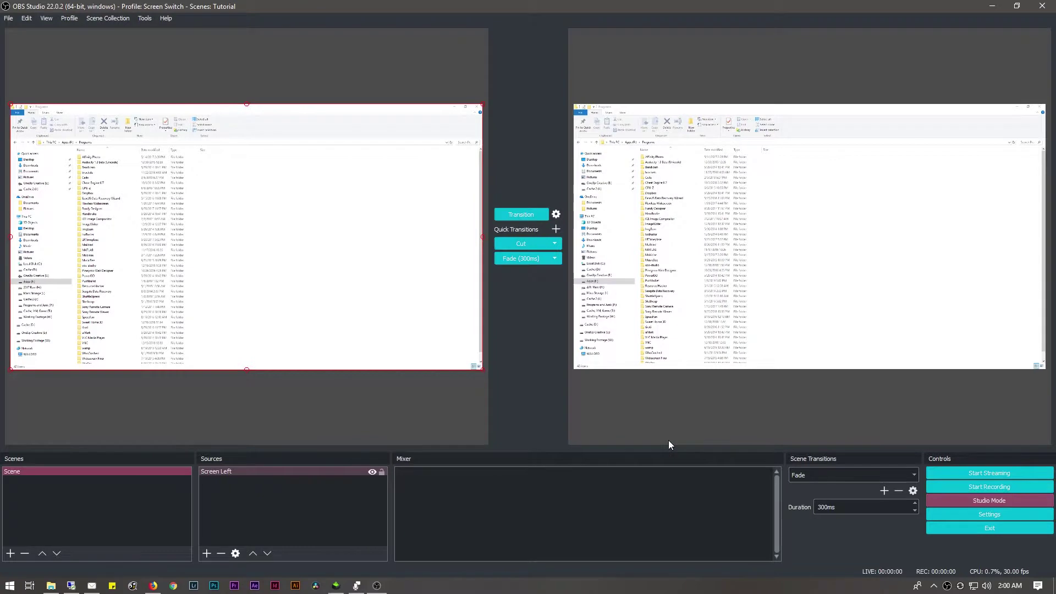
Add a second scene with the suggested name Scene 2
{"action": "left_click", "coordinate": [206, 553]}
{"action": "left_click", "coordinate": [98, 506]}
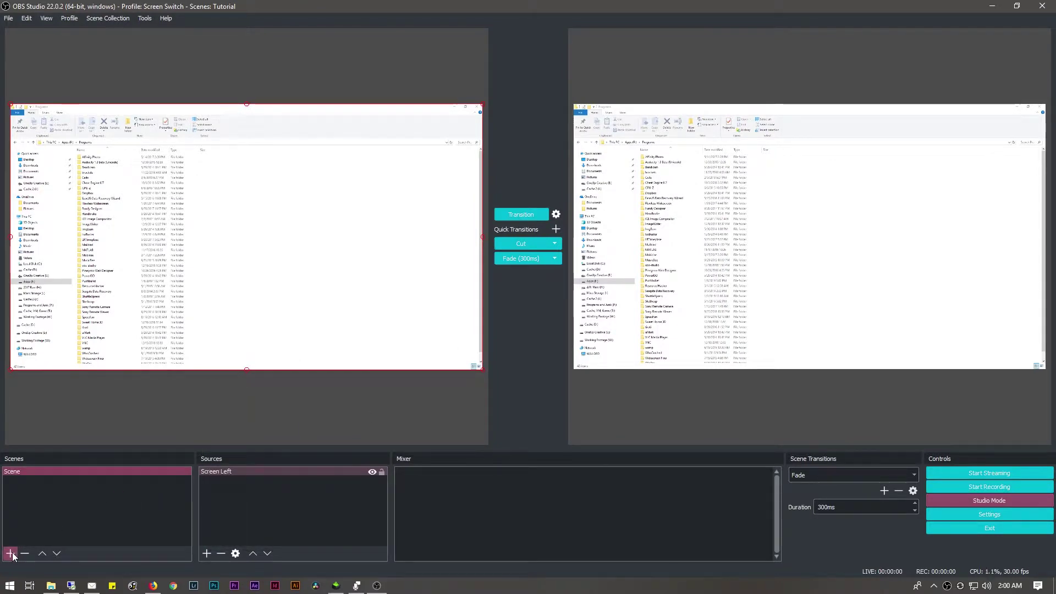
{"action": "left_click", "coordinate": [10, 553]}
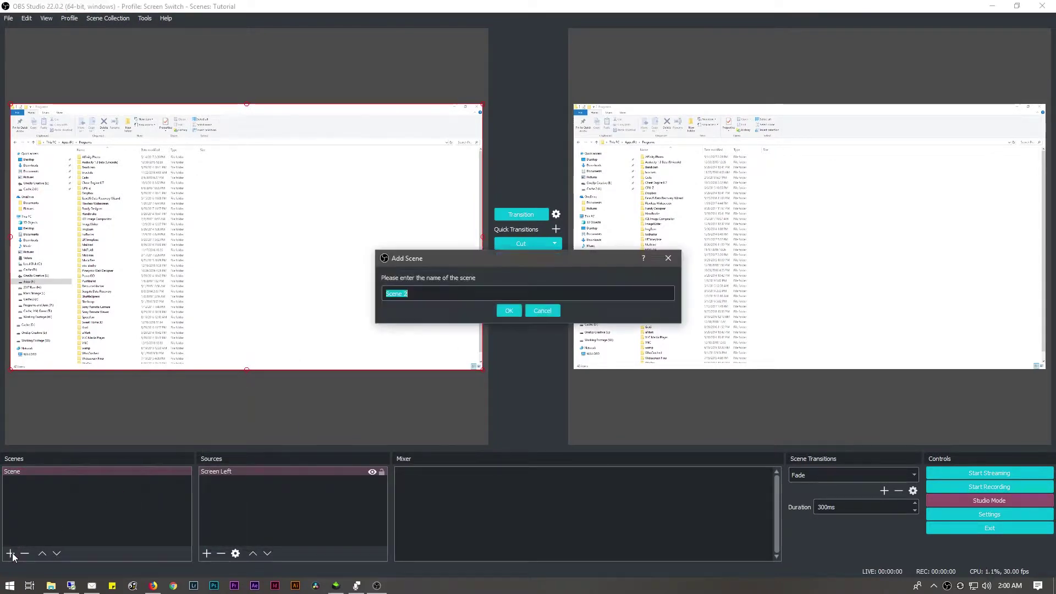
{"action": "left_click", "coordinate": [507, 311]}
Add a display capture source named Screen Middle to Scene 2, capturing Display 0: 1920x1080 @ 0,0
{"action": "left_click", "coordinate": [206, 553]}
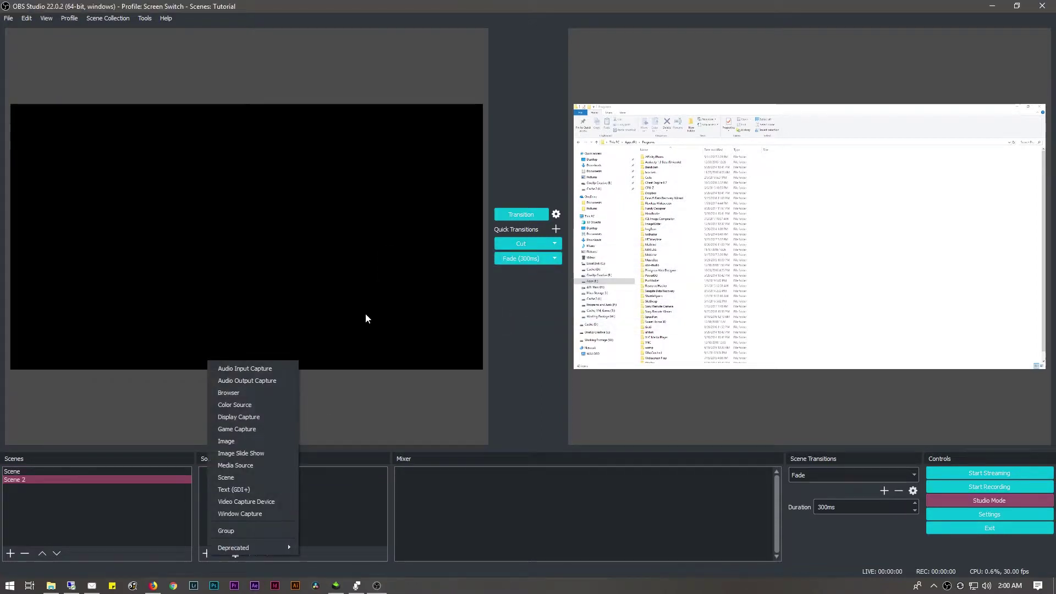
{"action": "left_click", "coordinate": [266, 417]}
{"action": "type", "text": "Sc"}
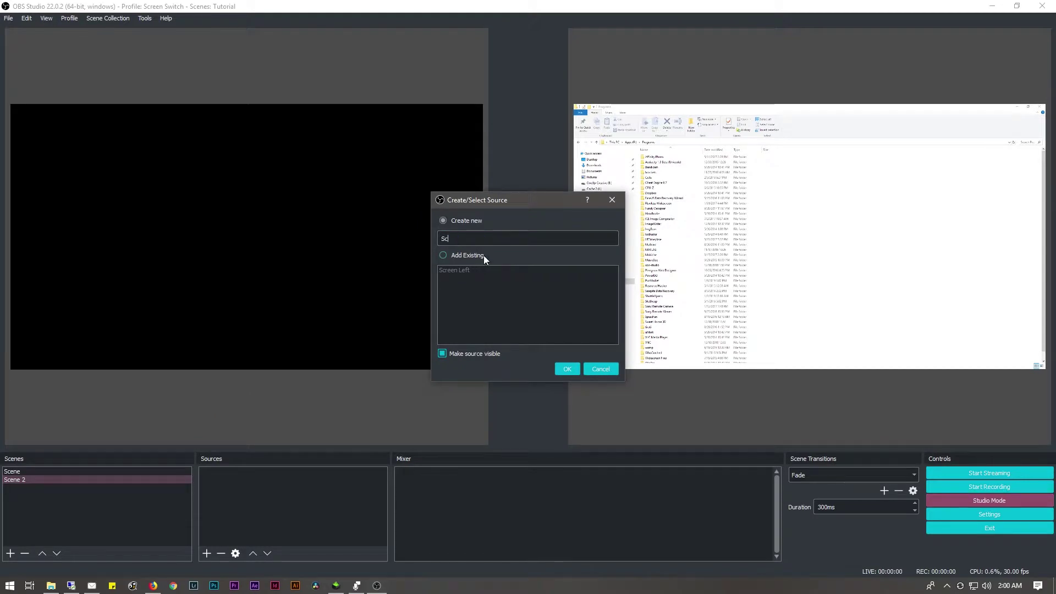
{"action": "type", "text": "reen Middle"}
{"action": "key", "text": "Return"}
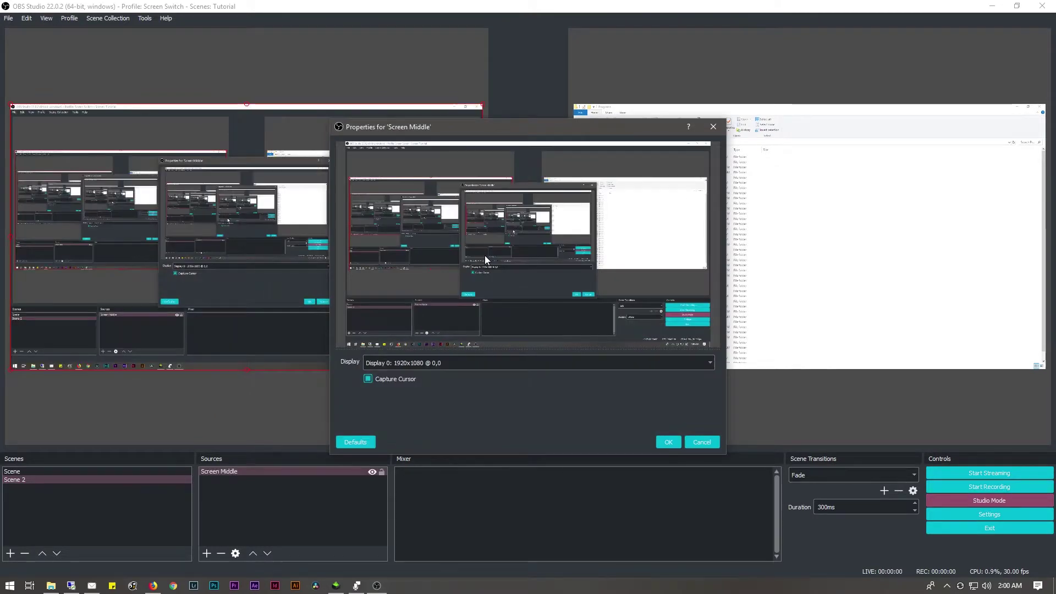
{"action": "left_click", "coordinate": [440, 363]}
{"action": "left_click", "coordinate": [435, 380]}
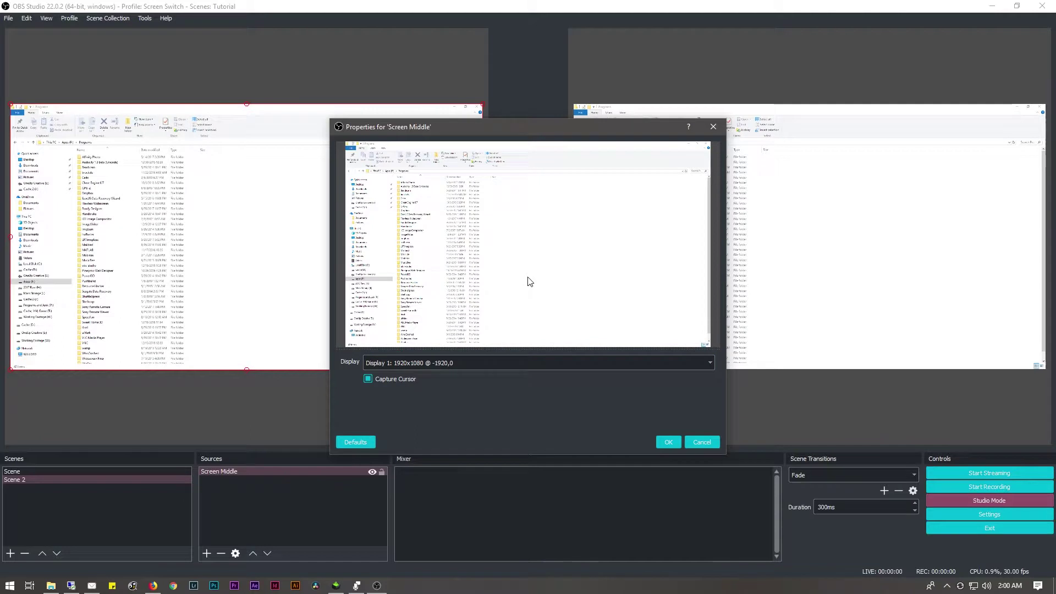
{"action": "left_click", "coordinate": [429, 363]}
{"action": "left_click", "coordinate": [427, 374]}
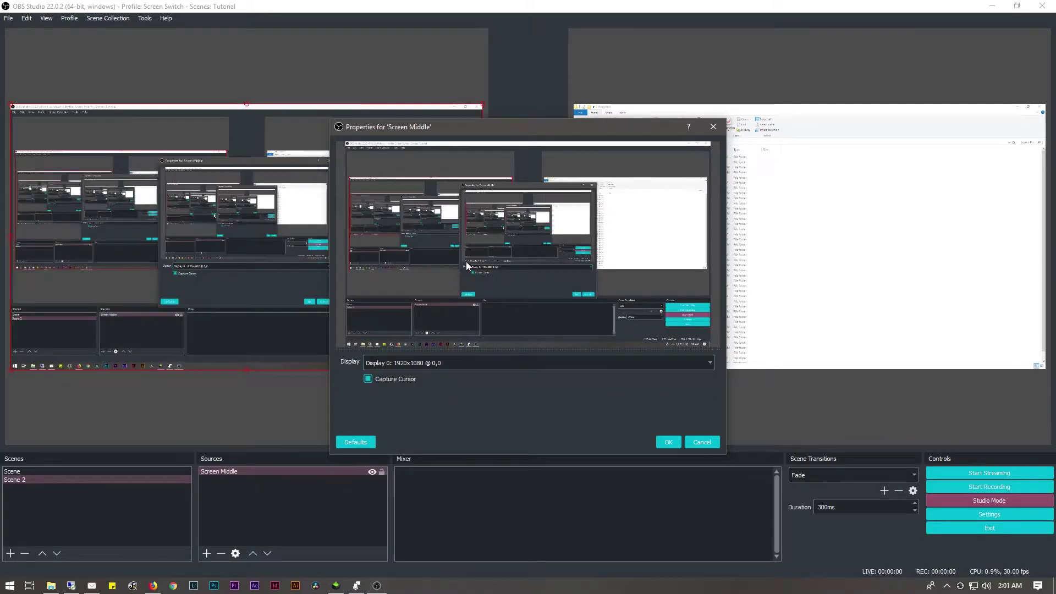
{"action": "left_click", "coordinate": [668, 442]}
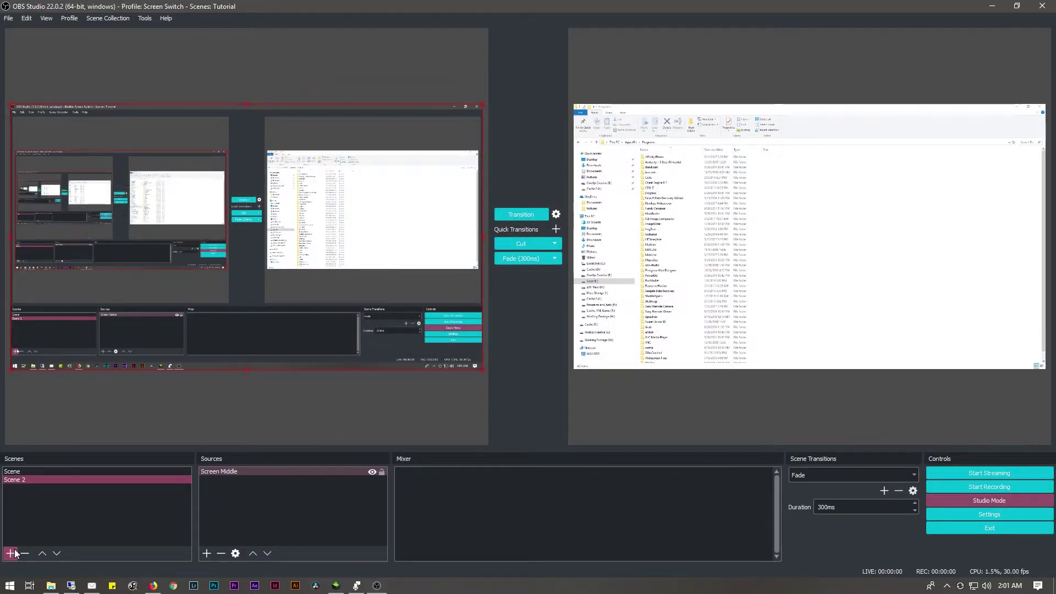
Add Scene 3 containing a display capture source named Screen Right that captures Display 2: 1920x1080 @ 1920,0
{"action": "left_click", "coordinate": [11, 553]}
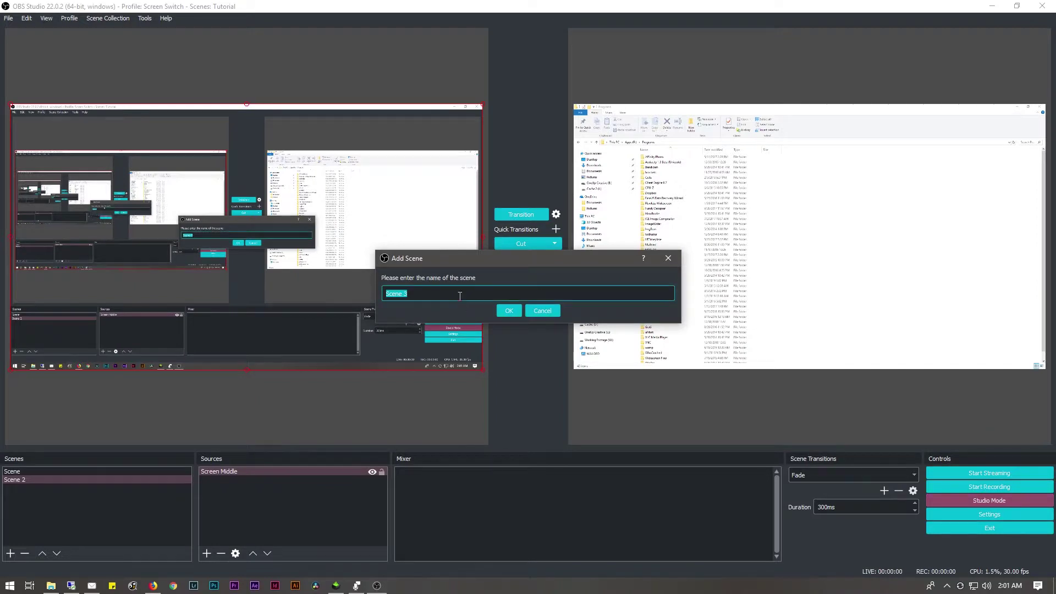
{"action": "left_click", "coordinate": [509, 311]}
{"action": "left_click", "coordinate": [207, 553]}
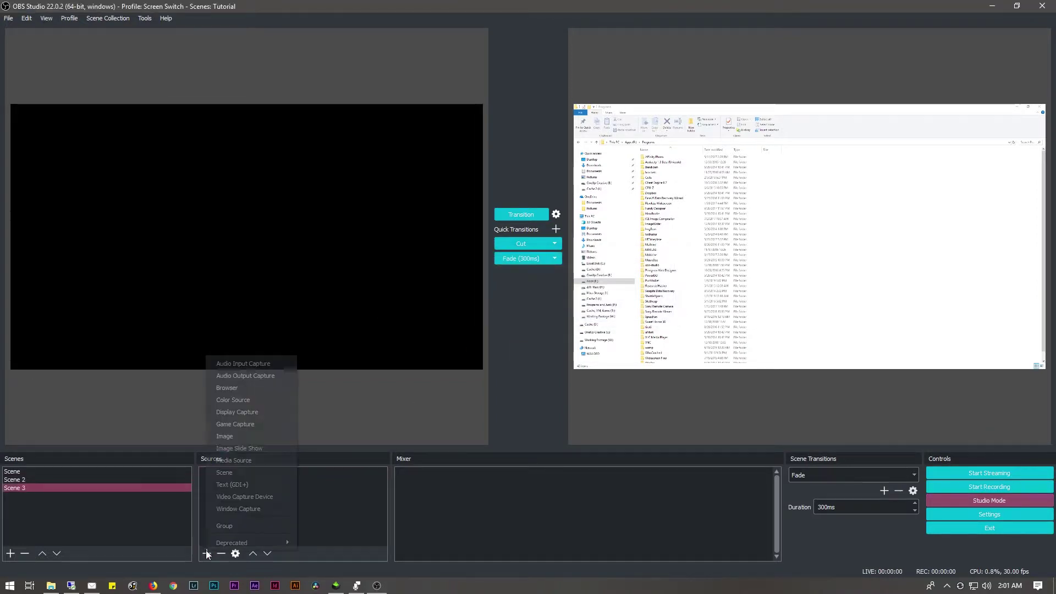
{"action": "left_click", "coordinate": [271, 412]}
{"action": "type", "text": "Screen Right"}
{"action": "left_click", "coordinate": [560, 364]}
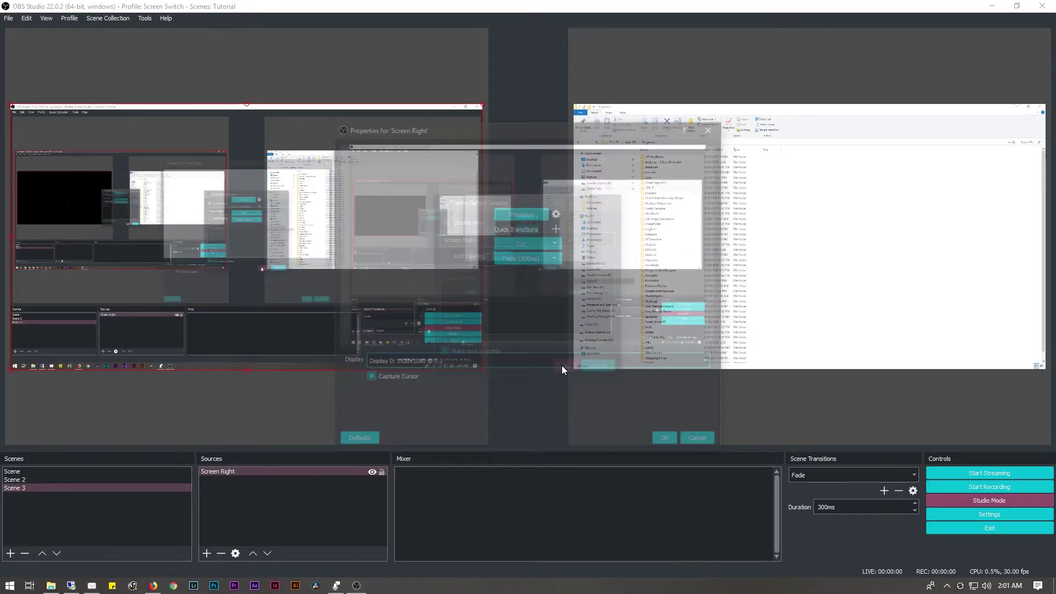
{"action": "left_click", "coordinate": [427, 363]}
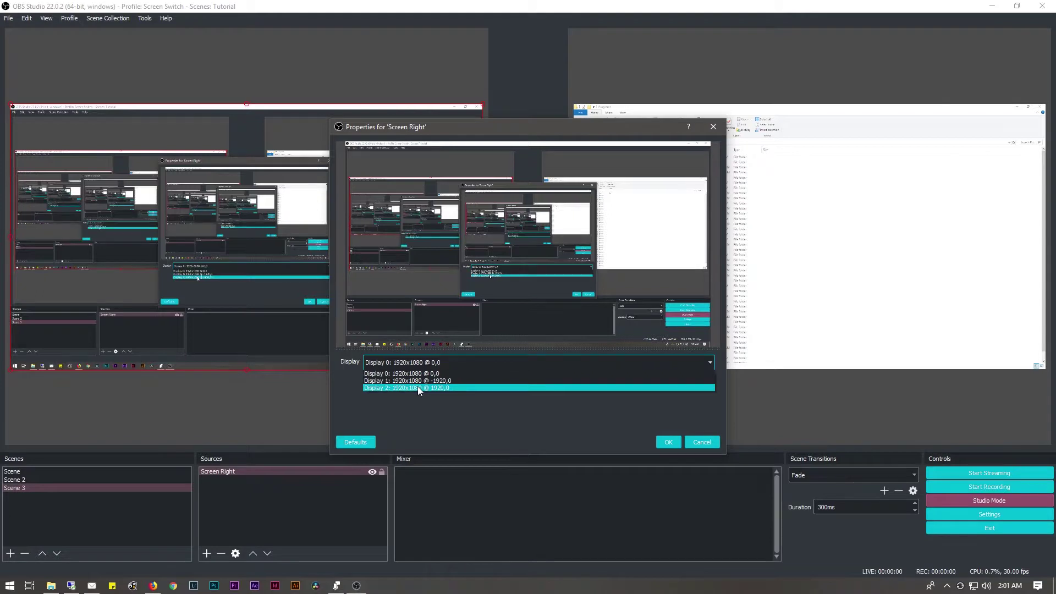
{"action": "left_click", "coordinate": [418, 386]}
{"action": "left_click", "coordinate": [675, 446]}
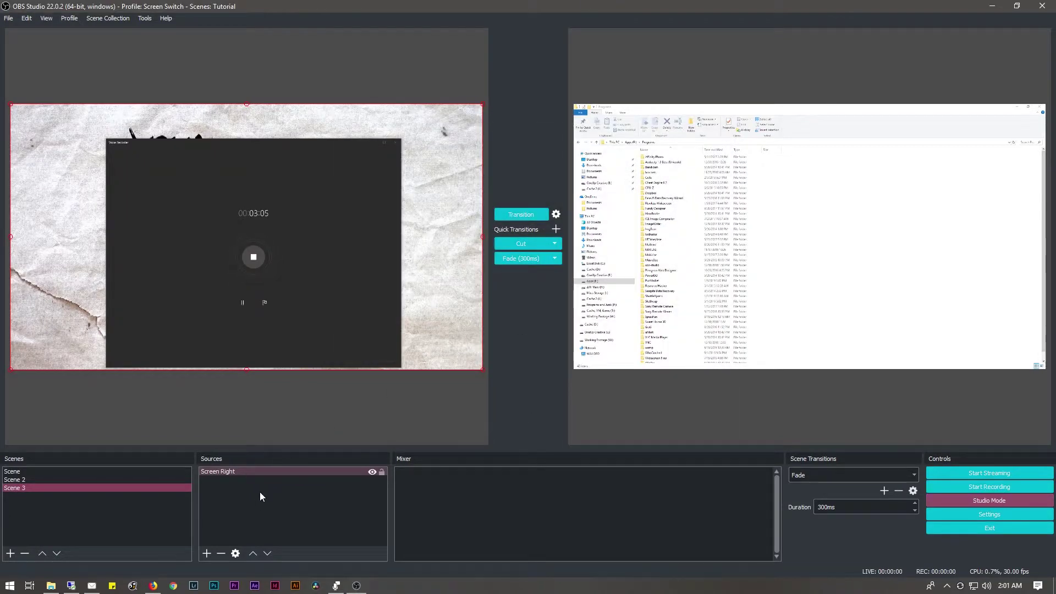
{"action": "left_click", "coordinate": [254, 505]}
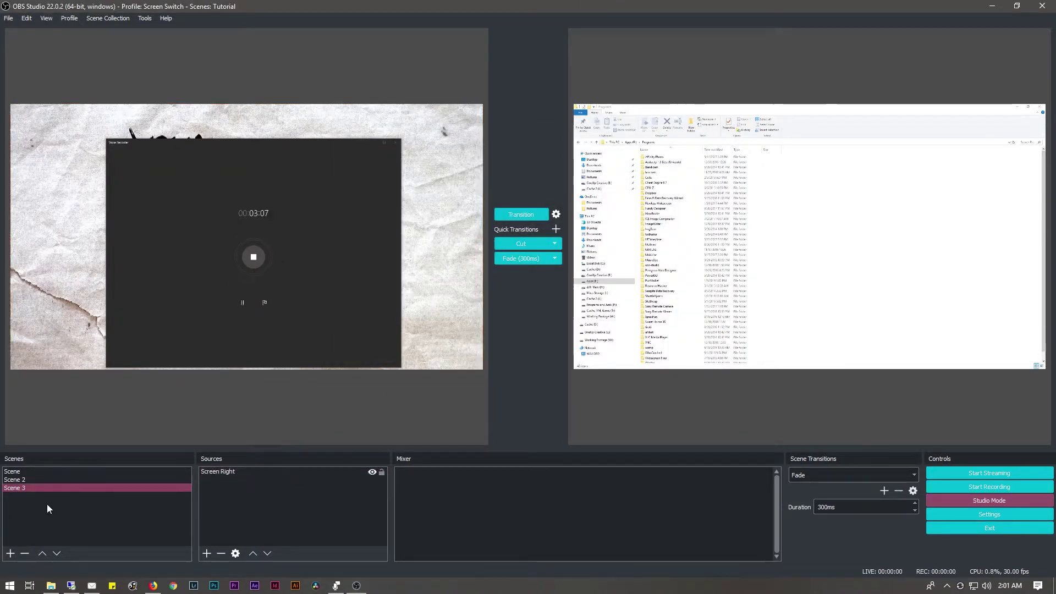
Preview the three scenes in turn to compare which monitor each one captures
{"action": "left_click", "coordinate": [44, 473]}
{"action": "right_click", "coordinate": [44, 473]}
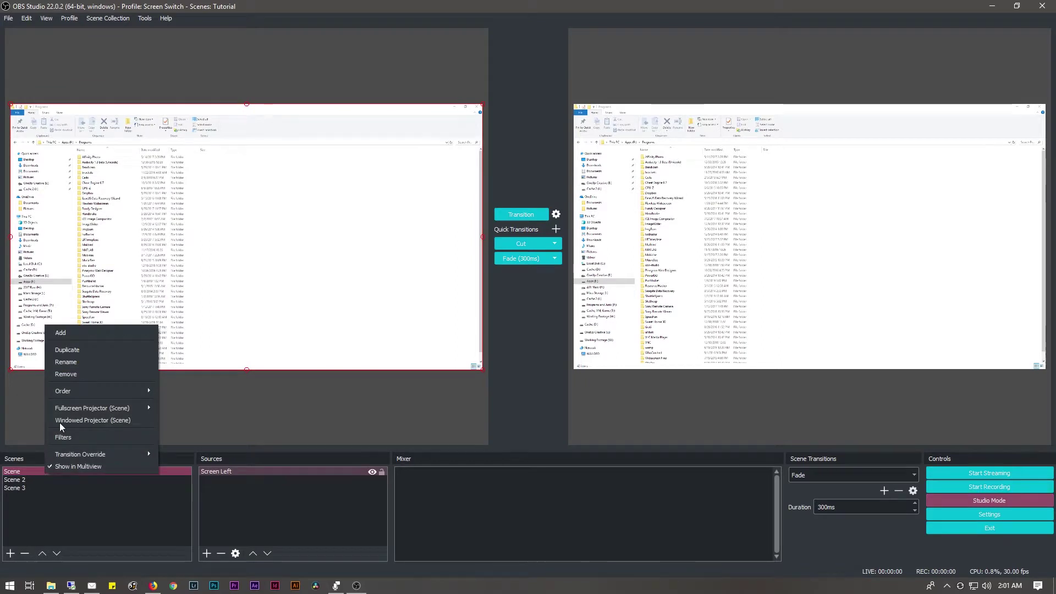
{"action": "left_click", "coordinate": [77, 502]}
{"action": "left_click", "coordinate": [21, 481]}
{"action": "left_click", "coordinate": [21, 487]}
{"action": "left_click", "coordinate": [24, 473]}
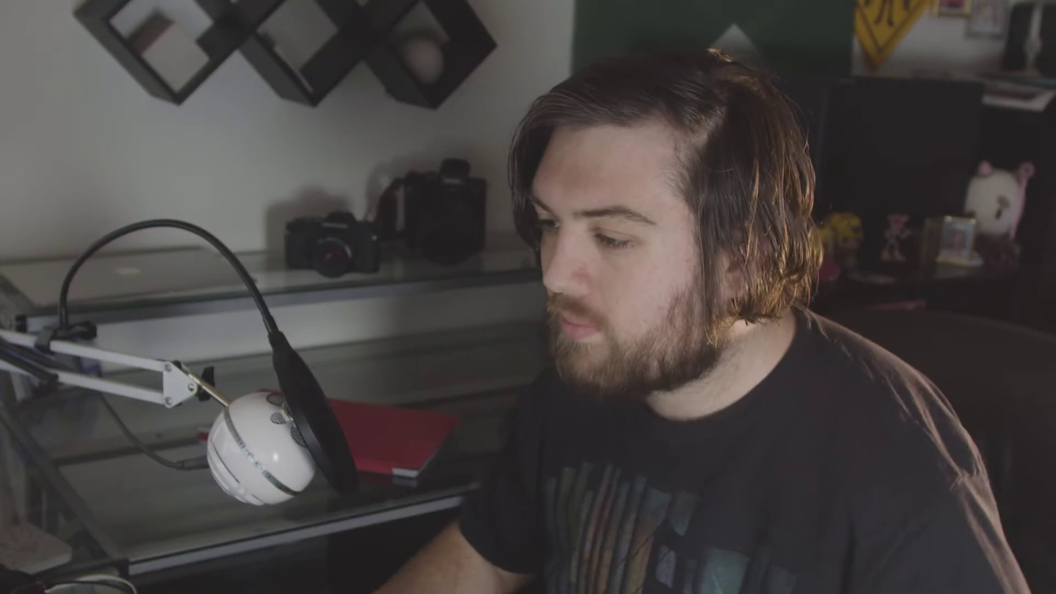
{"action": "left_click", "coordinate": [53, 480]}
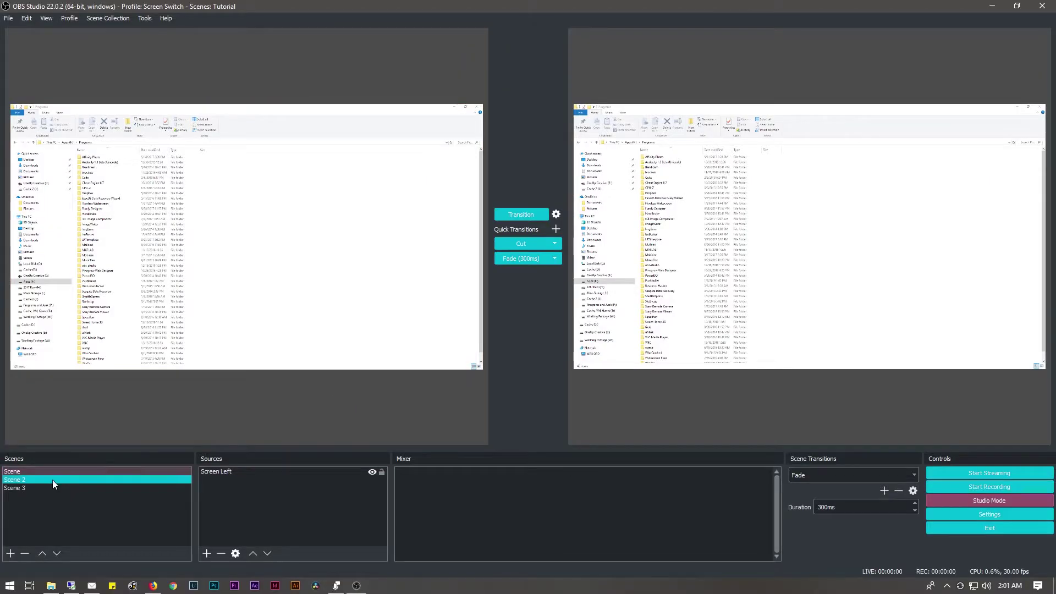
{"action": "left_click", "coordinate": [53, 487]}
{"action": "left_click", "coordinate": [58, 472]}
{"action": "left_click", "coordinate": [123, 477]}
{"action": "left_click", "coordinate": [123, 473]}
{"action": "left_click", "coordinate": [121, 480]}
{"action": "left_click", "coordinate": [120, 487]}
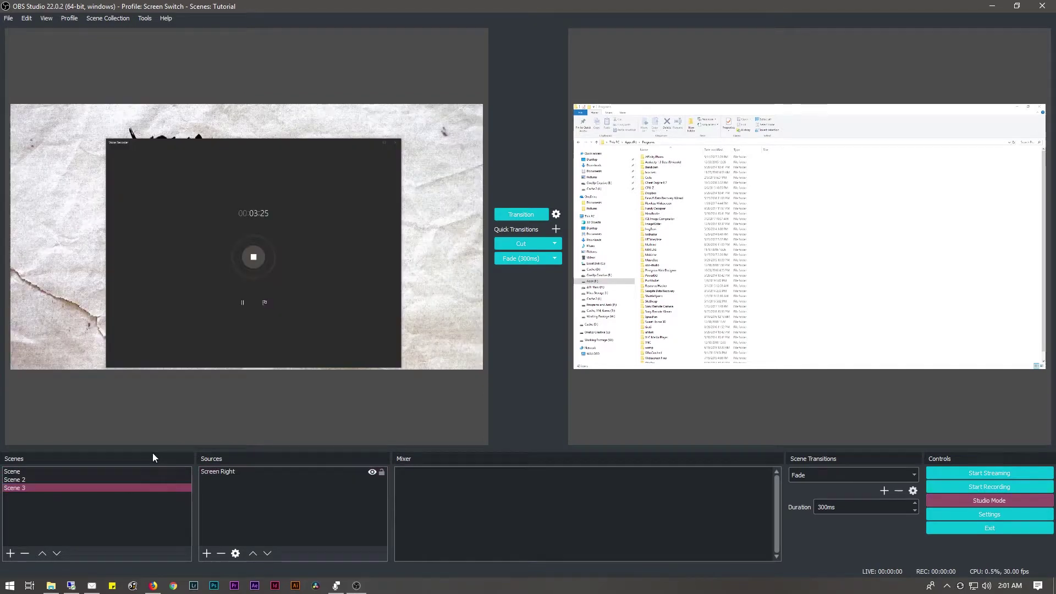
Transition Scene, Scene 2 and Scene 3 one after another to the program output
{"action": "left_click", "coordinate": [121, 471]}
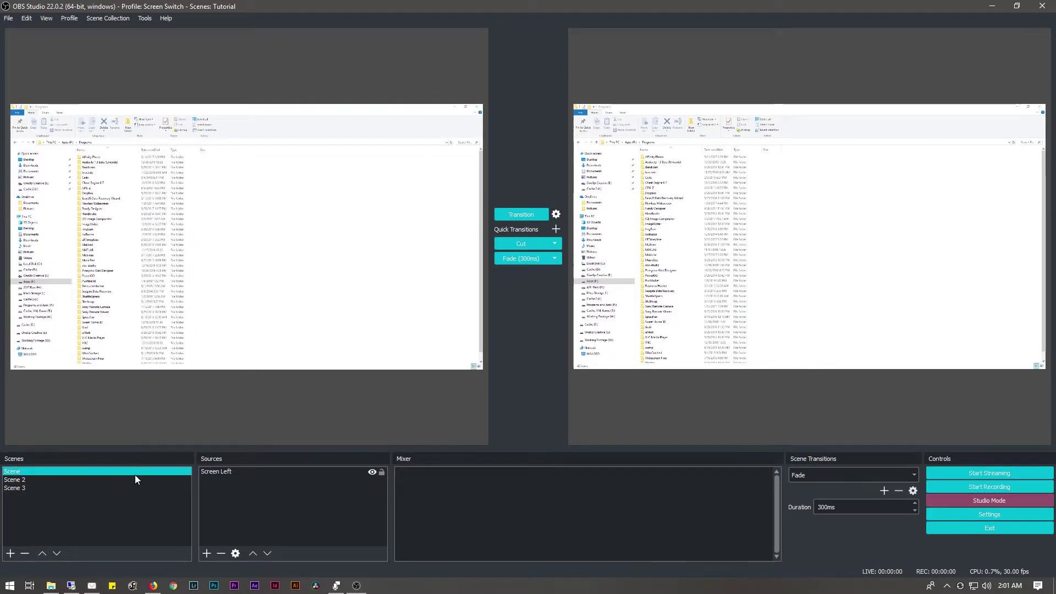
{"action": "left_click", "coordinate": [523, 219]}
{"action": "left_click", "coordinate": [87, 479]}
{"action": "left_click", "coordinate": [520, 216]}
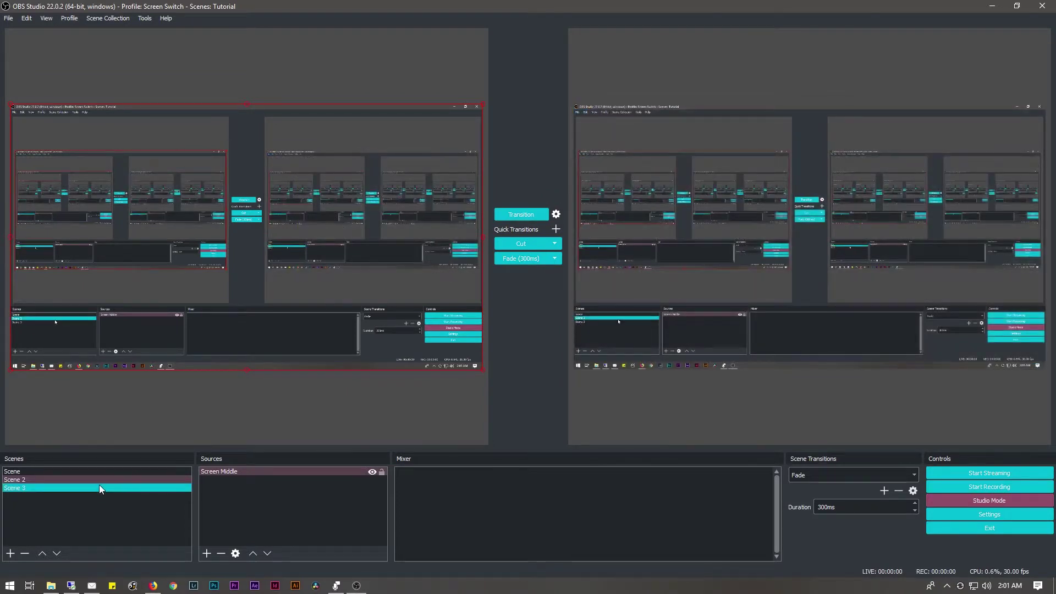
{"action": "left_click", "coordinate": [99, 487]}
{"action": "left_click", "coordinate": [510, 212]}
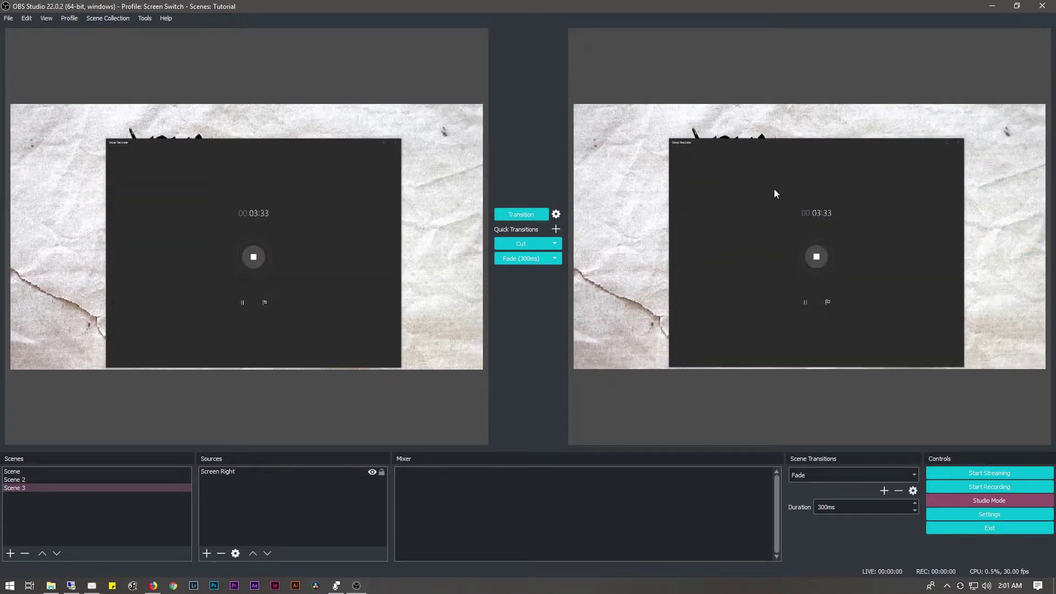
Add an audio input capture source to the first scene, using the Desktop Microphone (Microsoft LifeCam Cinema) device
{"action": "left_click", "coordinate": [121, 479]}
{"action": "left_click", "coordinate": [126, 472]}
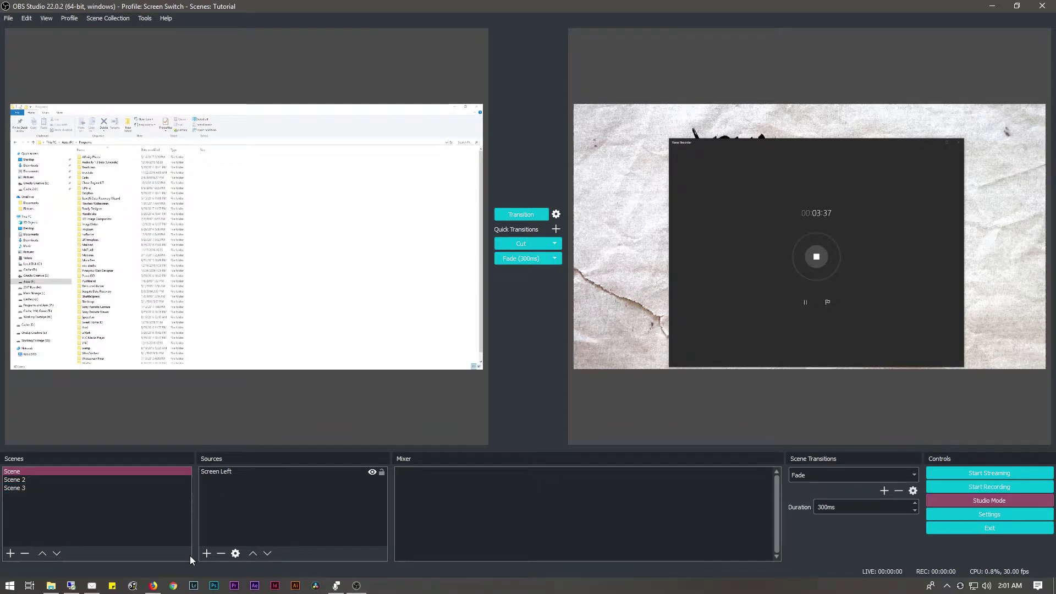
{"action": "left_click", "coordinate": [207, 553]}
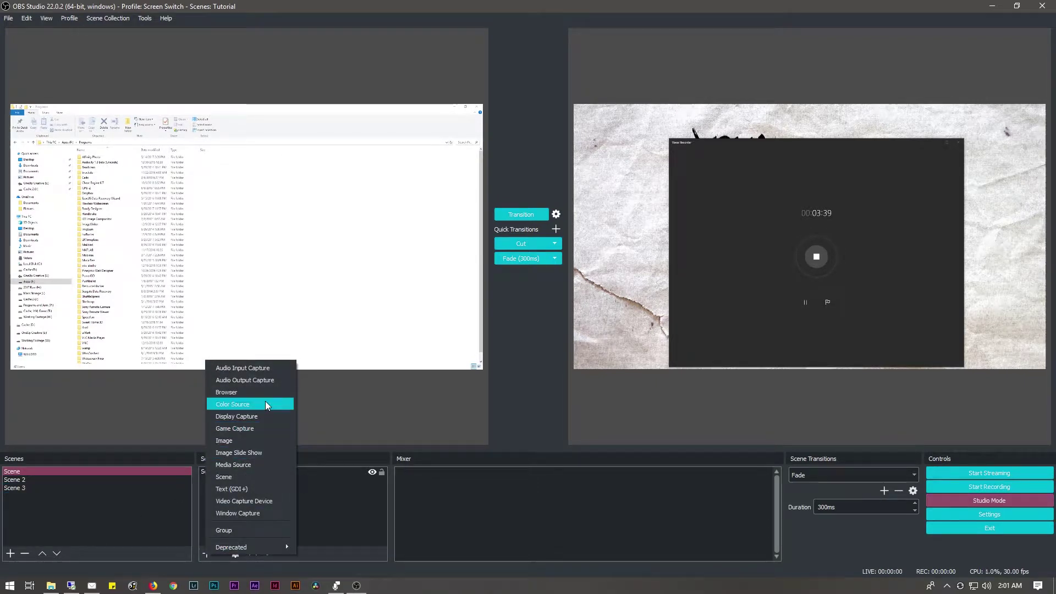
{"action": "left_click", "coordinate": [275, 368]}
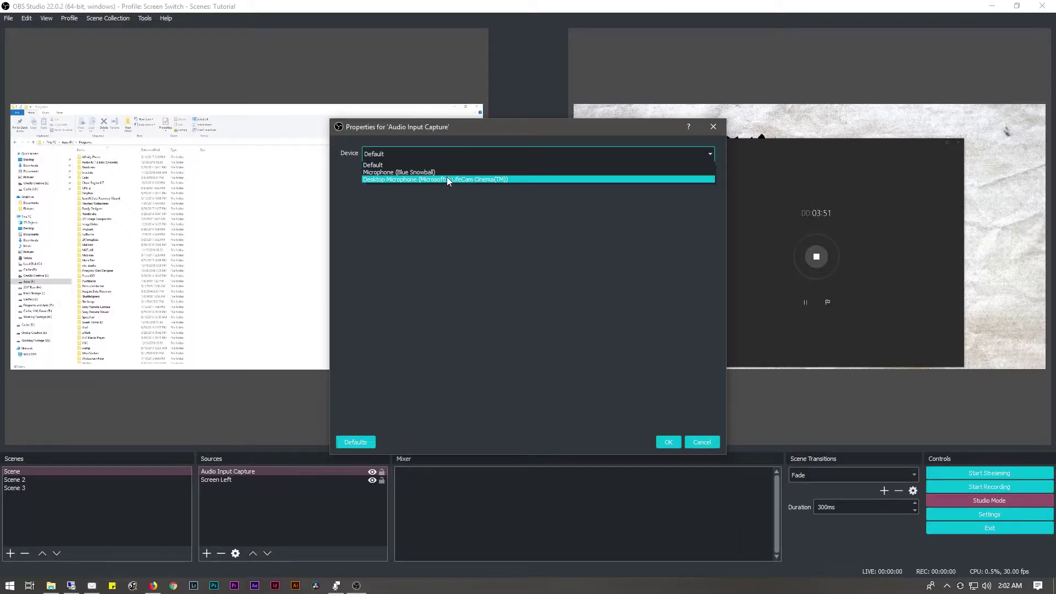
{"action": "left_click", "coordinate": [447, 180]}
{"action": "left_click", "coordinate": [678, 441]}
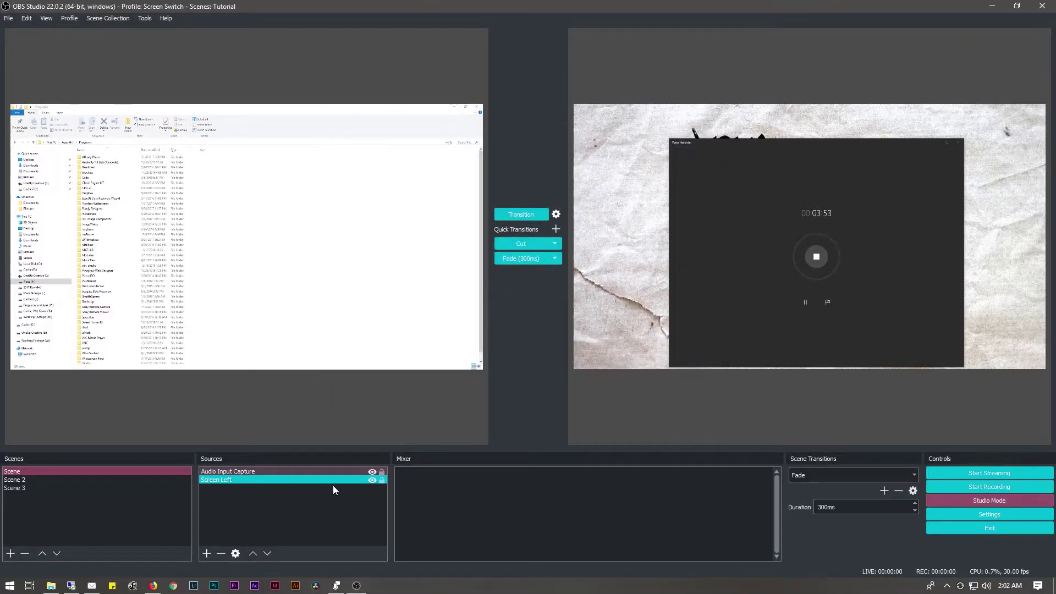
Add a new audio input capture source, Audio Input Capture 2, to Scene 2 with the Desktop Microphone (Microsoft LifeCam Cinema) device
{"action": "left_click", "coordinate": [94, 479]}
{"action": "left_click", "coordinate": [208, 553]}
{"action": "left_click", "coordinate": [258, 357]}
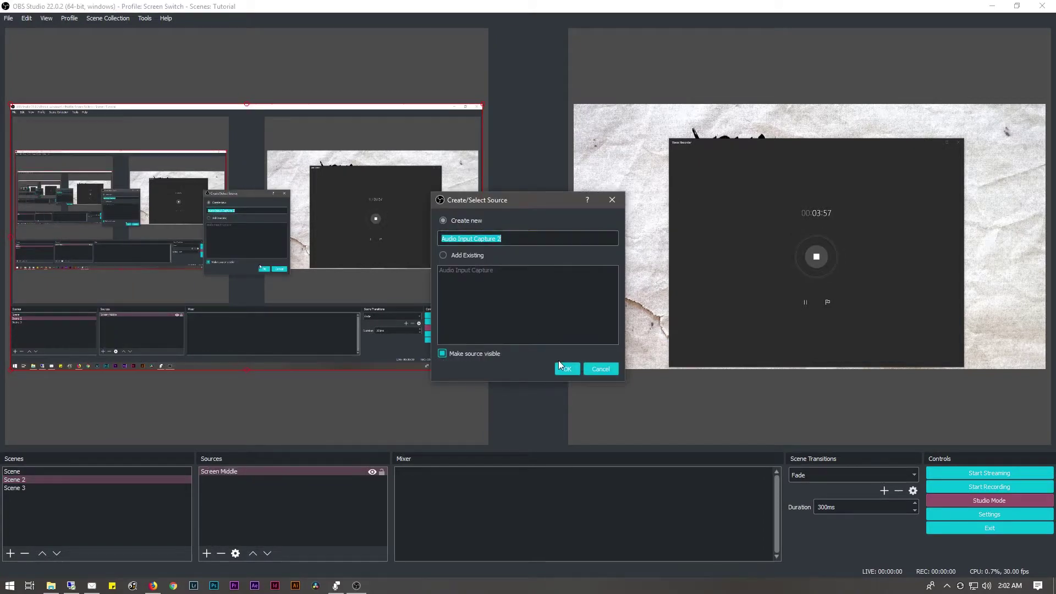
{"action": "left_click", "coordinate": [567, 369]}
{"action": "left_click", "coordinate": [463, 157]}
{"action": "left_click", "coordinate": [468, 173]}
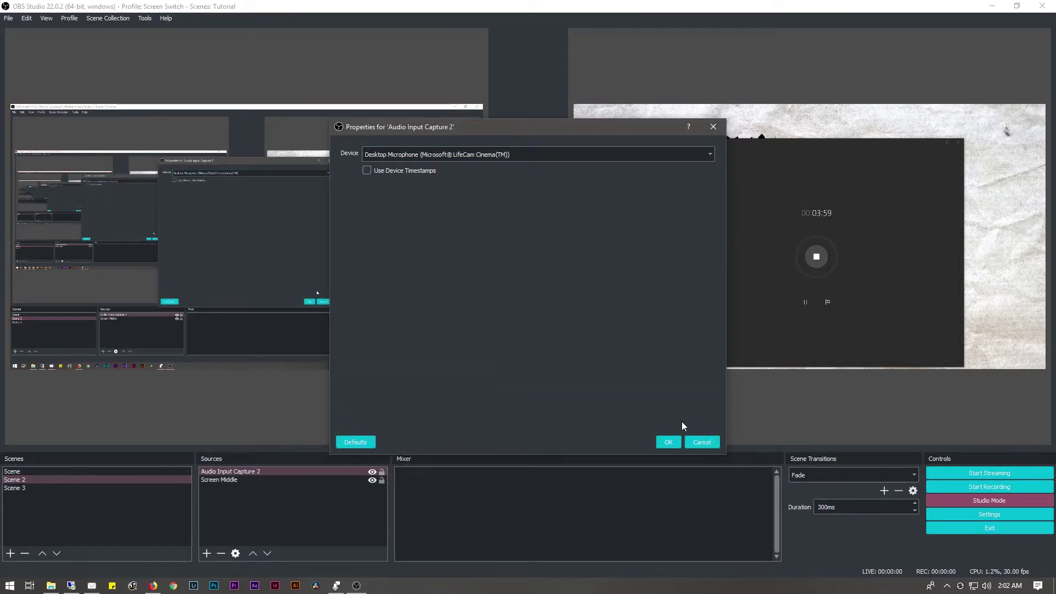
{"action": "left_click", "coordinate": [669, 441]}
Add the existing Audio Input Capture source to Scene 3 instead of creating a new one
{"action": "left_click", "coordinate": [94, 487]}
{"action": "left_click", "coordinate": [253, 474]}
{"action": "left_click", "coordinate": [205, 552]}
{"action": "left_click", "coordinate": [258, 365]}
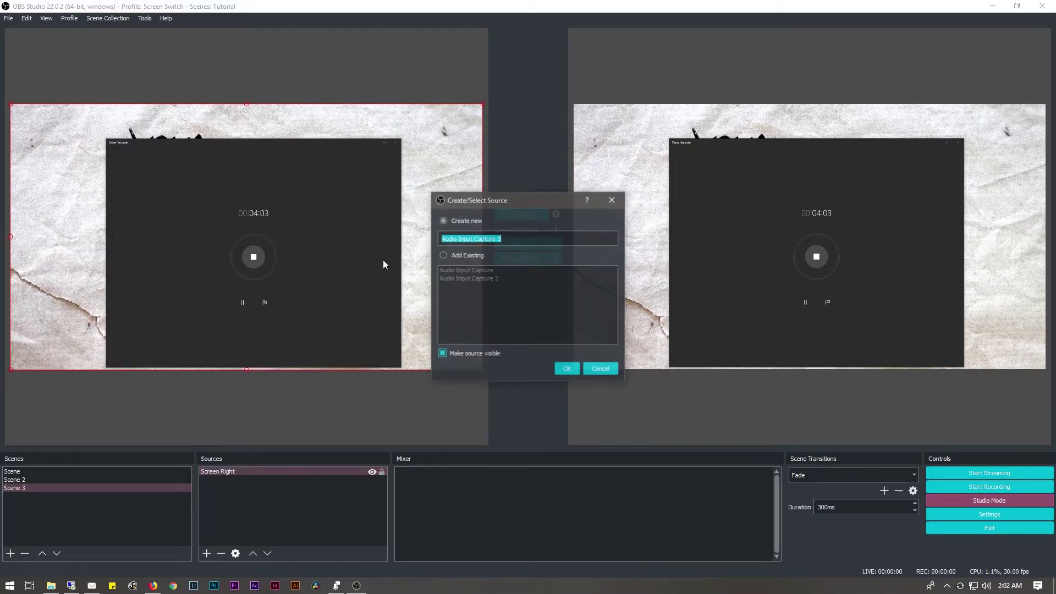
{"action": "left_click", "coordinate": [468, 255]}
{"action": "left_click", "coordinate": [471, 269]}
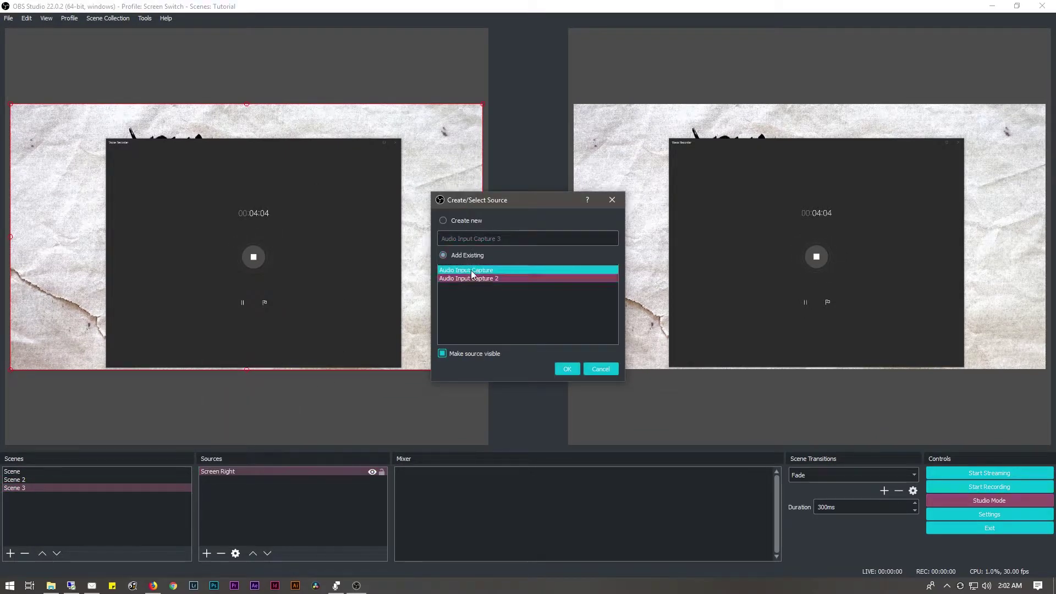
{"action": "left_click", "coordinate": [575, 368]}
Preview Scene, Scene 2 and Scene 3 repeatedly in turn to check their display captures and audio sources
{"action": "left_click", "coordinate": [45, 480]}
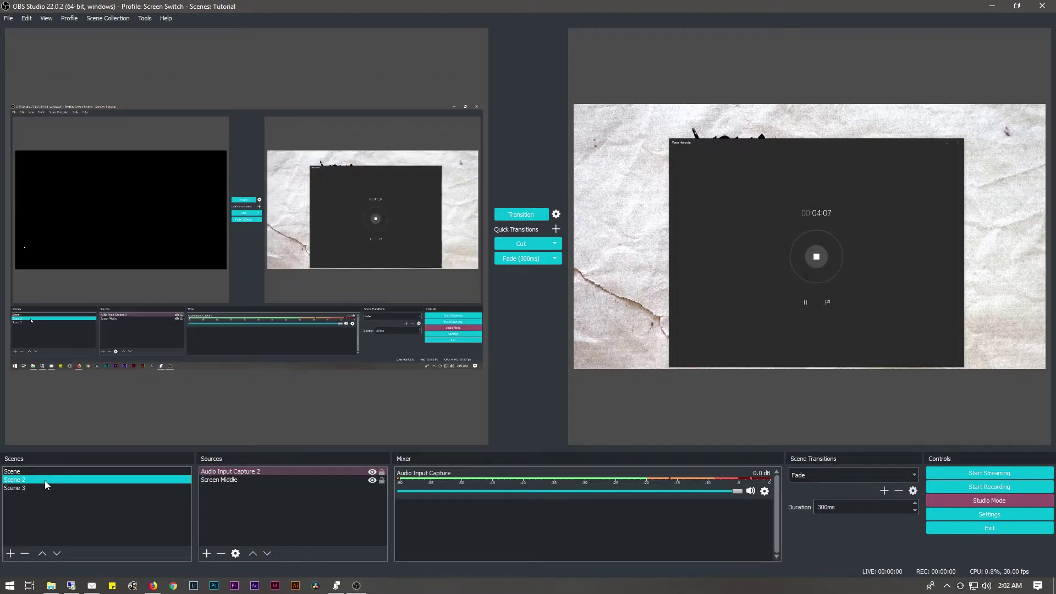
{"action": "left_click", "coordinate": [49, 487]}
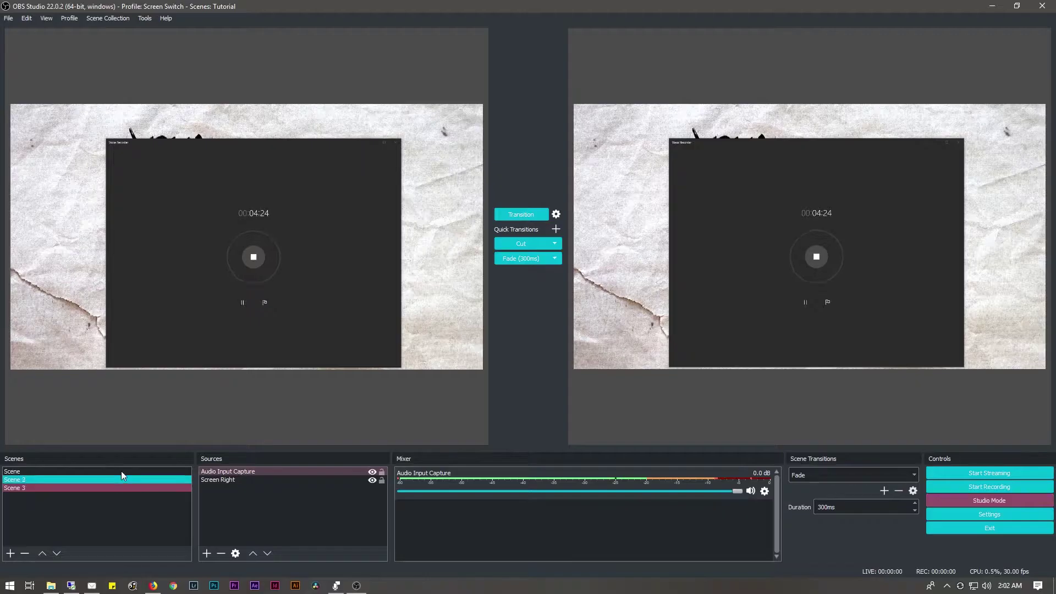
{"action": "left_click", "coordinate": [120, 472]}
{"action": "left_click", "coordinate": [120, 480]}
{"action": "left_click", "coordinate": [119, 487]}
{"action": "left_click", "coordinate": [119, 471]}
{"action": "left_click", "coordinate": [117, 480]}
{"action": "left_click", "coordinate": [119, 488]}
{"action": "left_click", "coordinate": [120, 472]}
{"action": "left_click", "coordinate": [119, 479]}
{"action": "left_click", "coordinate": [120, 488]}
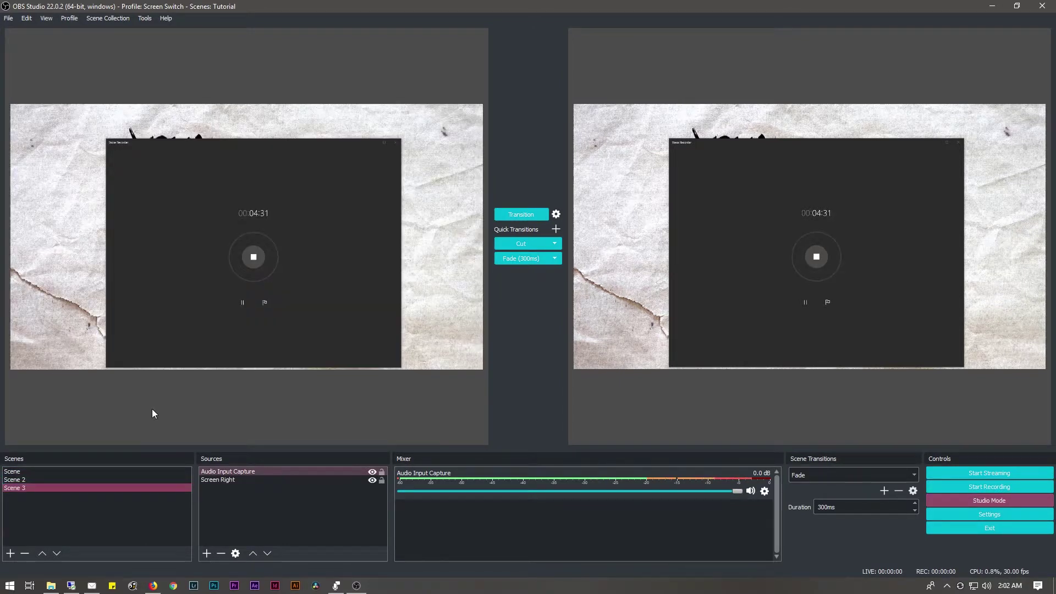
View the general settings of the Advanced Scene Switcher, then close it and exit OBS Studio
{"action": "left_click", "coordinate": [151, 22]}
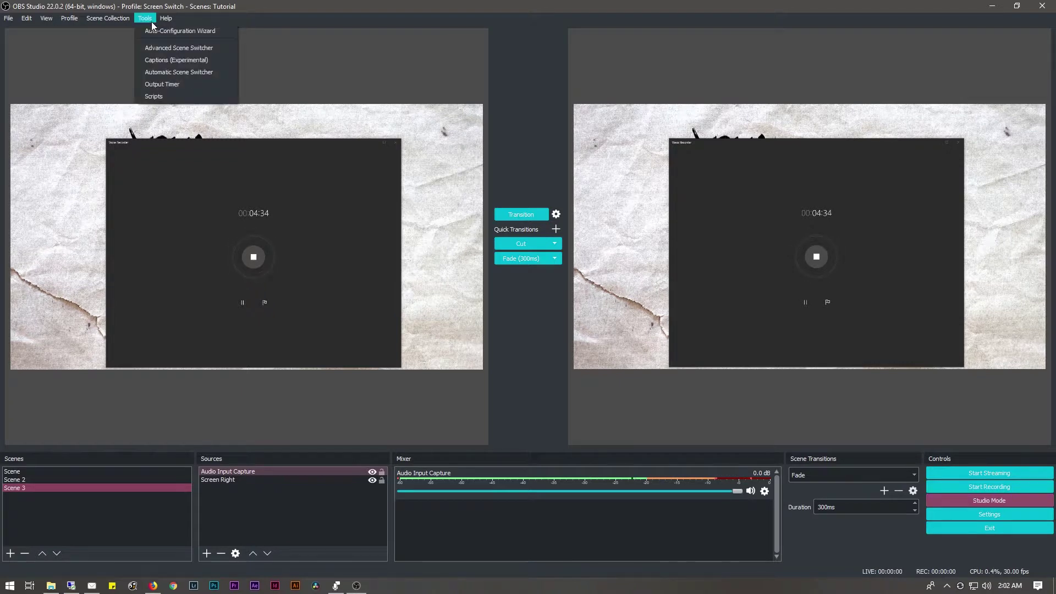
{"action": "left_click", "coordinate": [161, 49]}
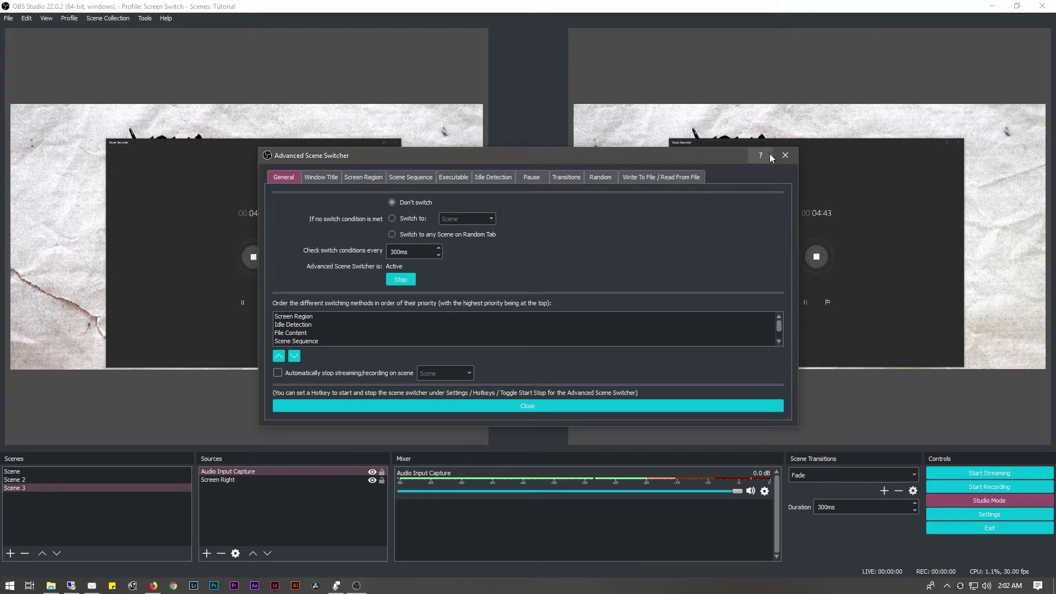
{"action": "left_click", "coordinate": [785, 155]}
{"action": "left_click", "coordinate": [1042, 7]}
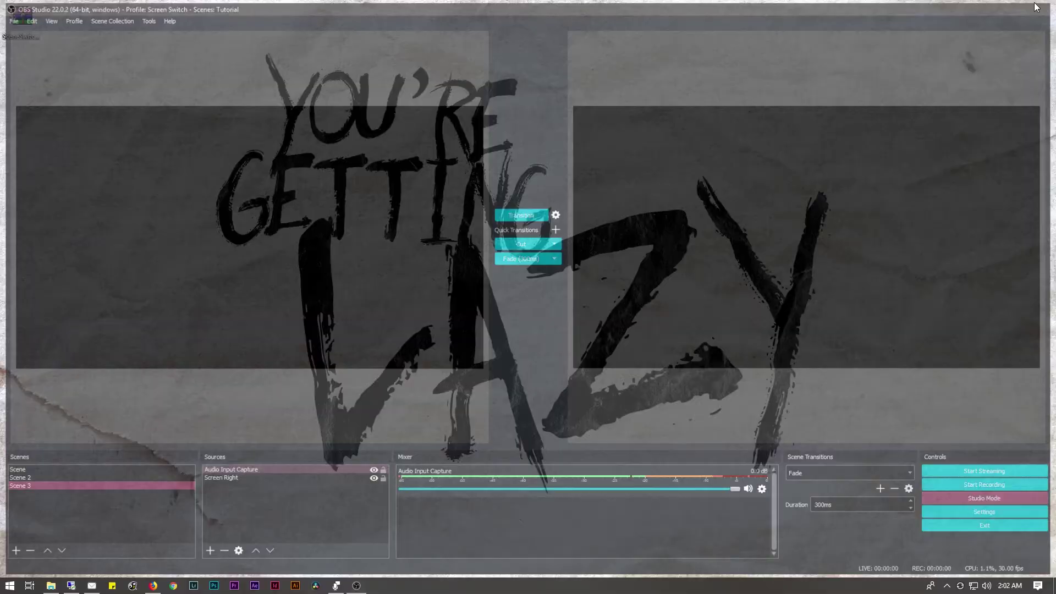
Switch to the browser and examine the Advanced Scene Switcher plugin page on the OBS forum
{"action": "left_click", "coordinate": [52, 586]}
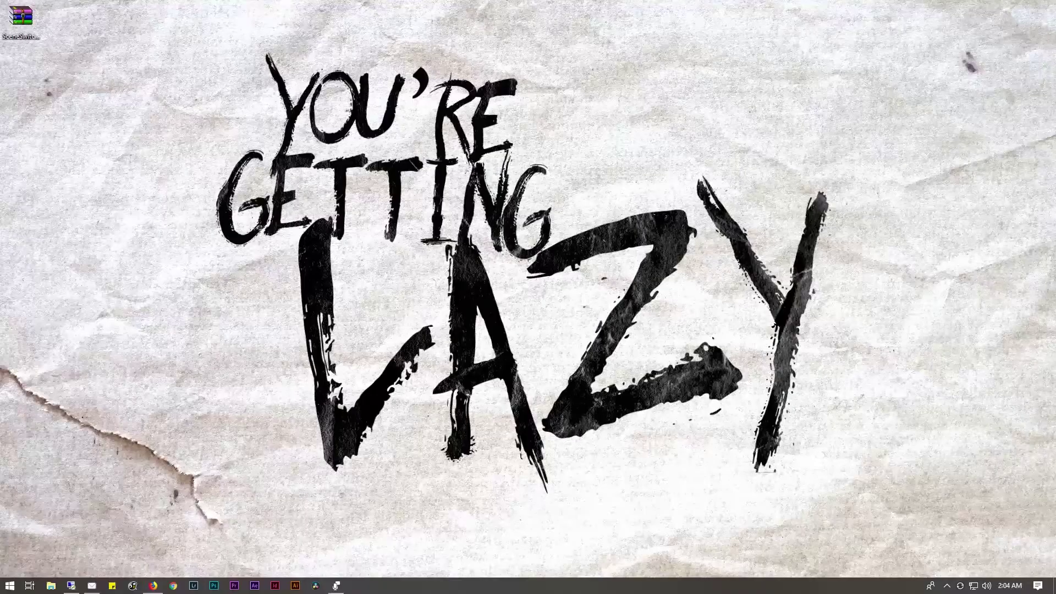
{"action": "left_click_drag", "start_coordinate": [272, 233], "coordinate": [481, 6]}
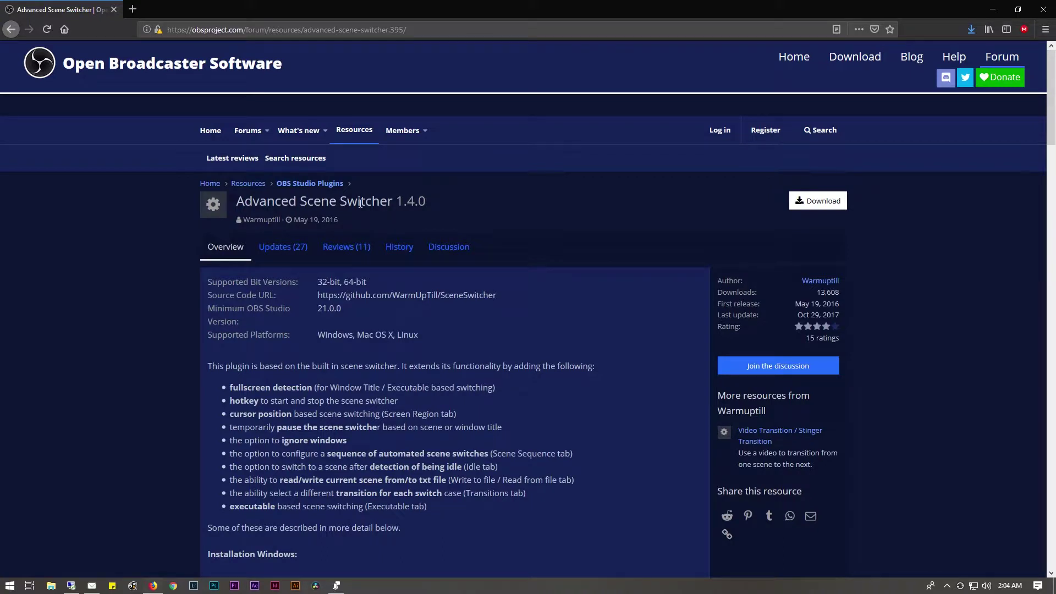
{"action": "left_click_drag", "start_coordinate": [240, 192], "coordinate": [397, 201]}
{"action": "left_click", "coordinate": [431, 202]}
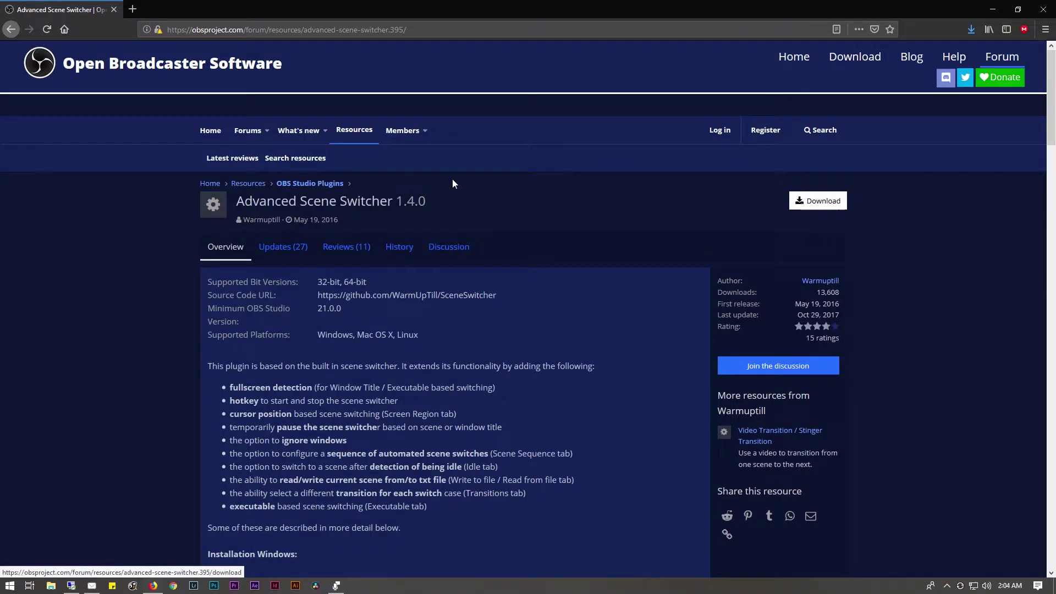
Request the Advanced Scene Switcher plugin download, then cancel saving SceneSwitcher.zip and minimize the browser
{"action": "left_click", "coordinate": [836, 208]}
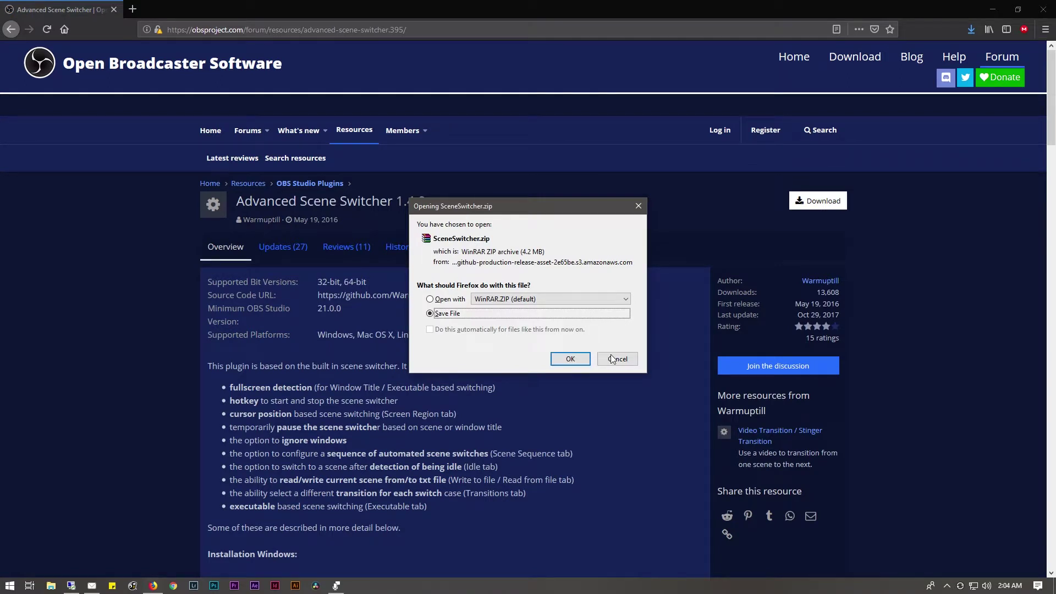
{"action": "left_click", "coordinate": [612, 353]}
{"action": "left_click", "coordinate": [981, 8]}
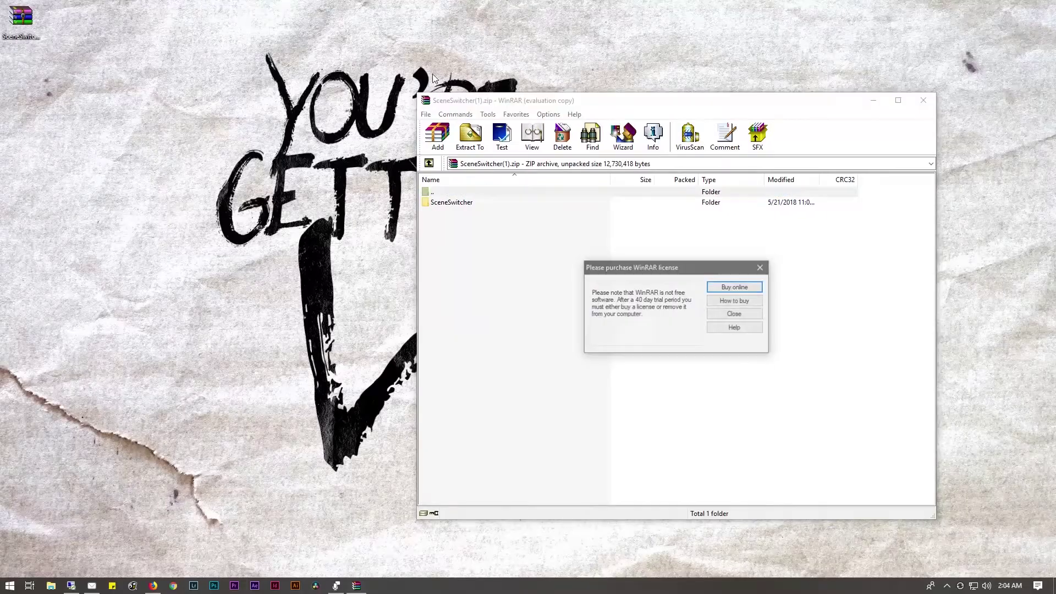
Dismiss the WinRAR license reminder and select advanced-scene-switcher.dll in the archive's SceneSwitcher\Windows\64bit folder
{"action": "left_click", "coordinate": [723, 318]}
{"action": "left_click", "coordinate": [451, 203]}
{"action": "double_click", "coordinate": [470, 204]}
{"action": "double_click", "coordinate": [471, 203]}
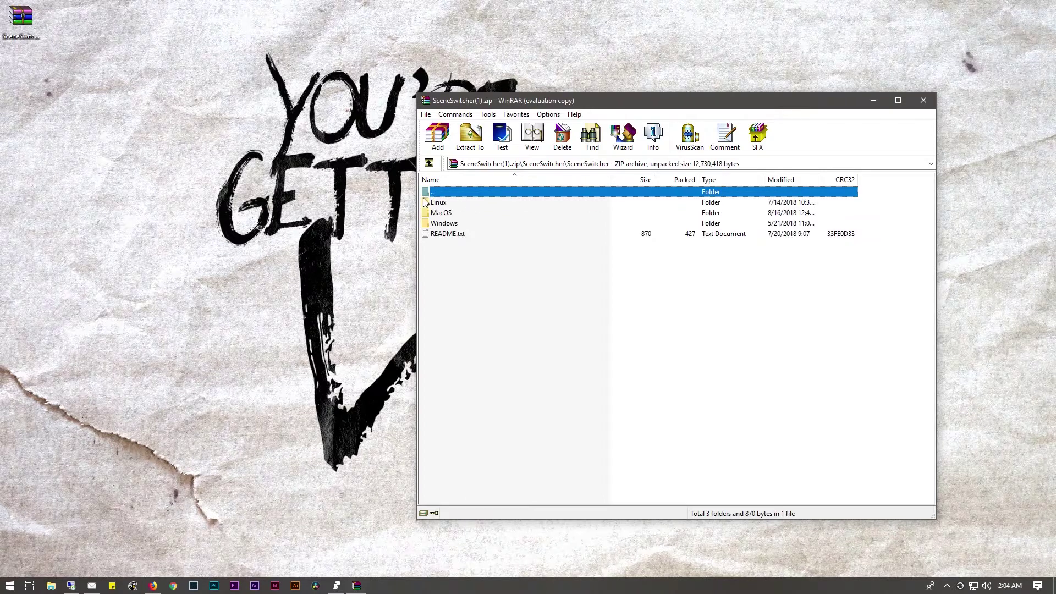
{"action": "double_click", "coordinate": [440, 224]}
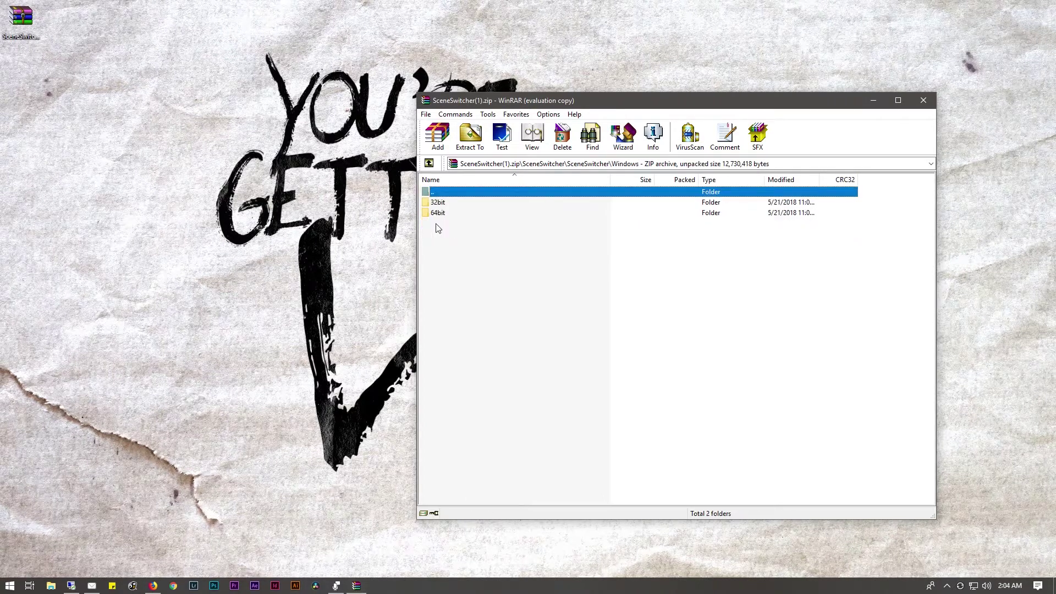
{"action": "double_click", "coordinate": [440, 216]}
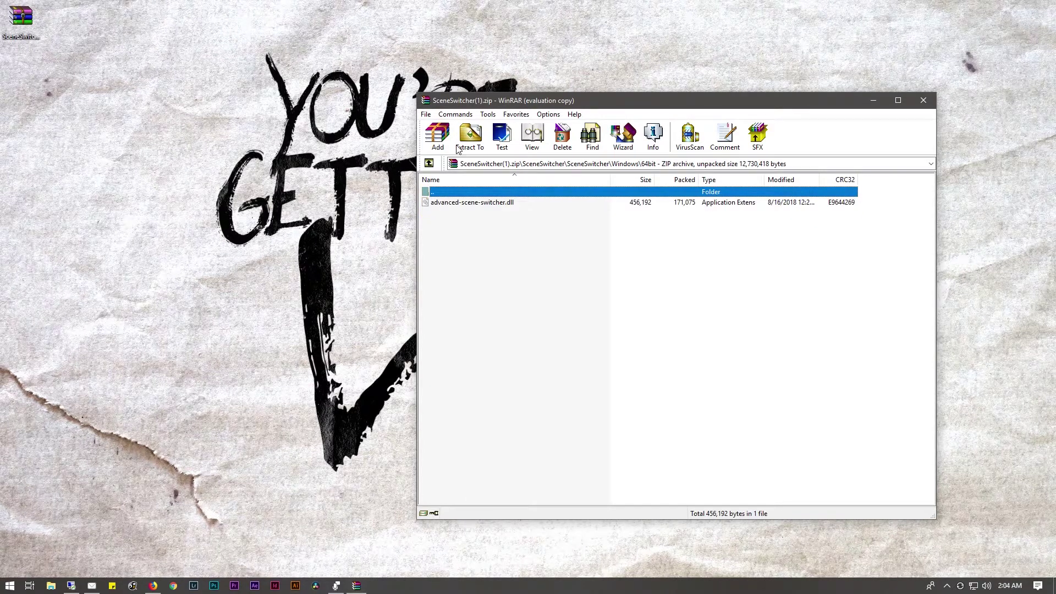
{"action": "left_click_drag", "start_coordinate": [482, 106], "coordinate": [379, 70]}
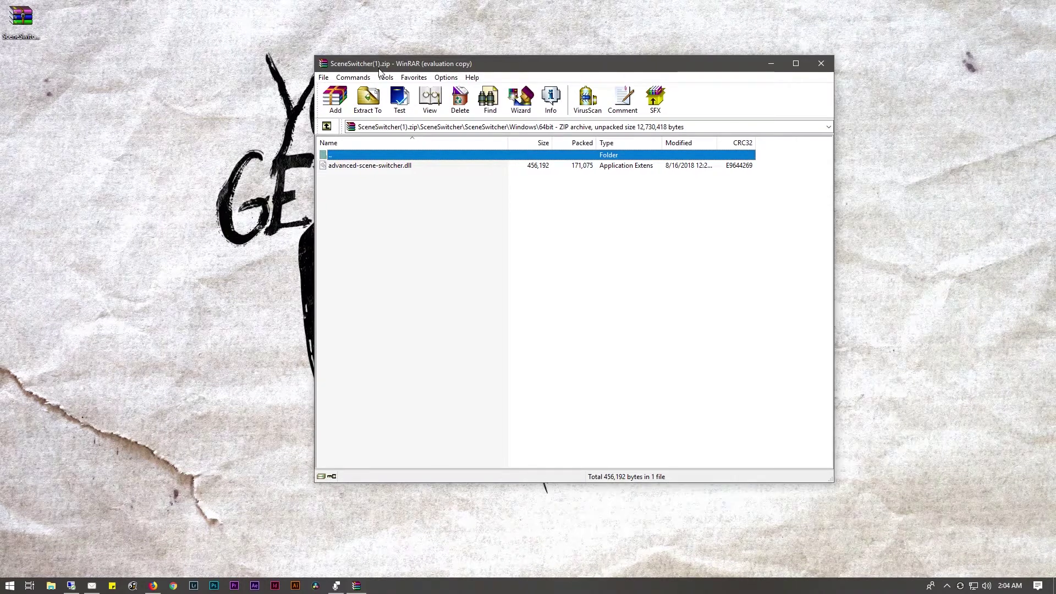
{"action": "left_click", "coordinate": [365, 167]}
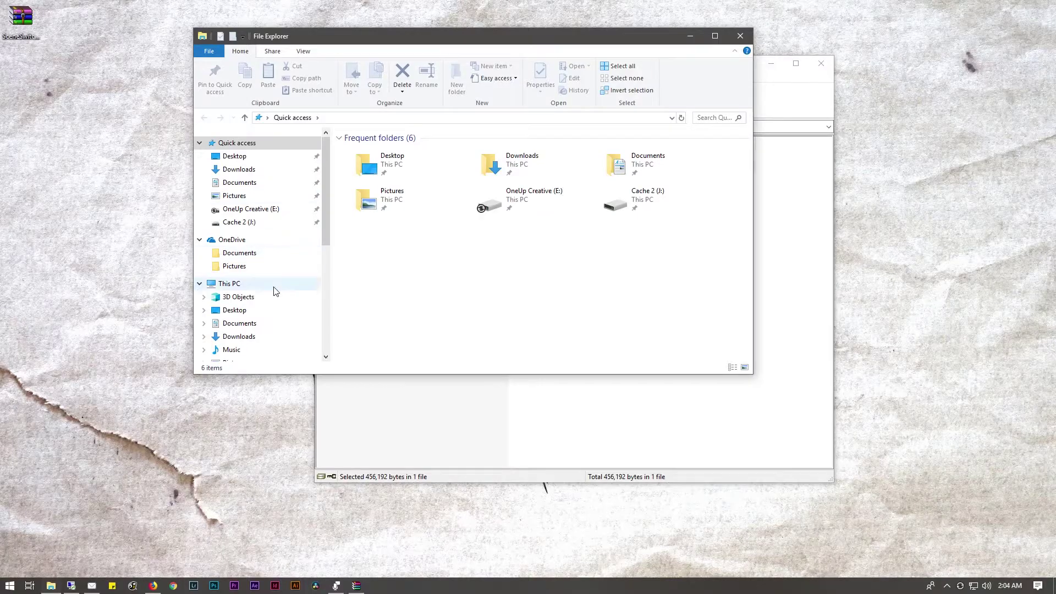
Open This PC in File Explorer and look through C:\Program Files (x86) for the OBS Studio installation folder
{"action": "left_click", "coordinate": [275, 292]}
{"action": "left_click", "coordinate": [273, 286]}
{"action": "double_click", "coordinate": [404, 44]}
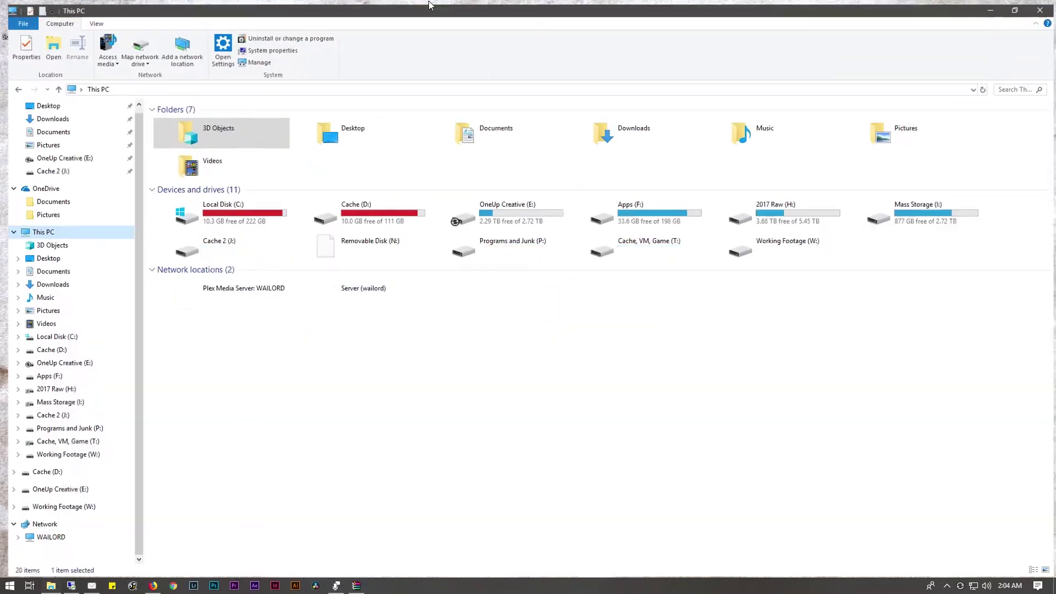
{"action": "double_click", "coordinate": [249, 216]}
{"action": "double_click", "coordinate": [249, 216]}
{"action": "left_click", "coordinate": [248, 214]}
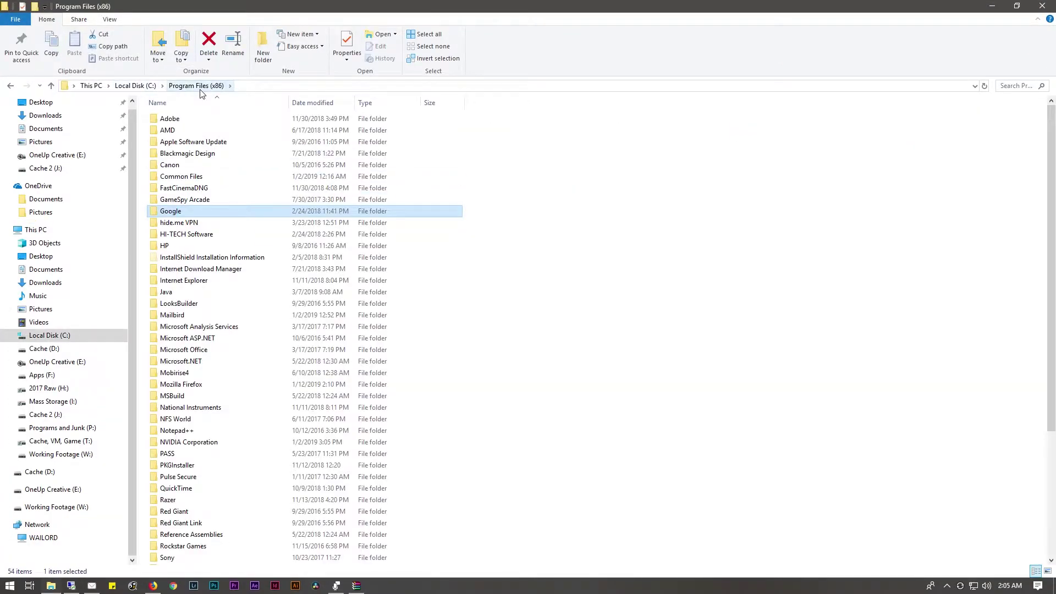
{"action": "left_click", "coordinate": [525, 234]}
{"action": "scroll", "coordinate": [455, 340], "scroll_direction": "down", "scroll_amount": 5}
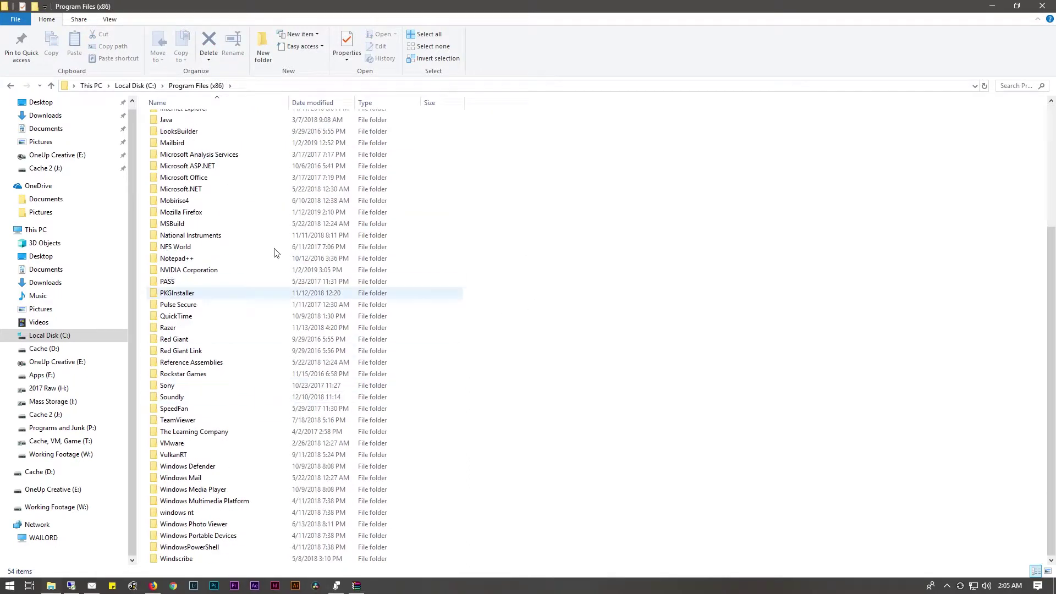
{"action": "scroll", "coordinate": [517, 410], "scroll_direction": "up", "scroll_amount": 5}
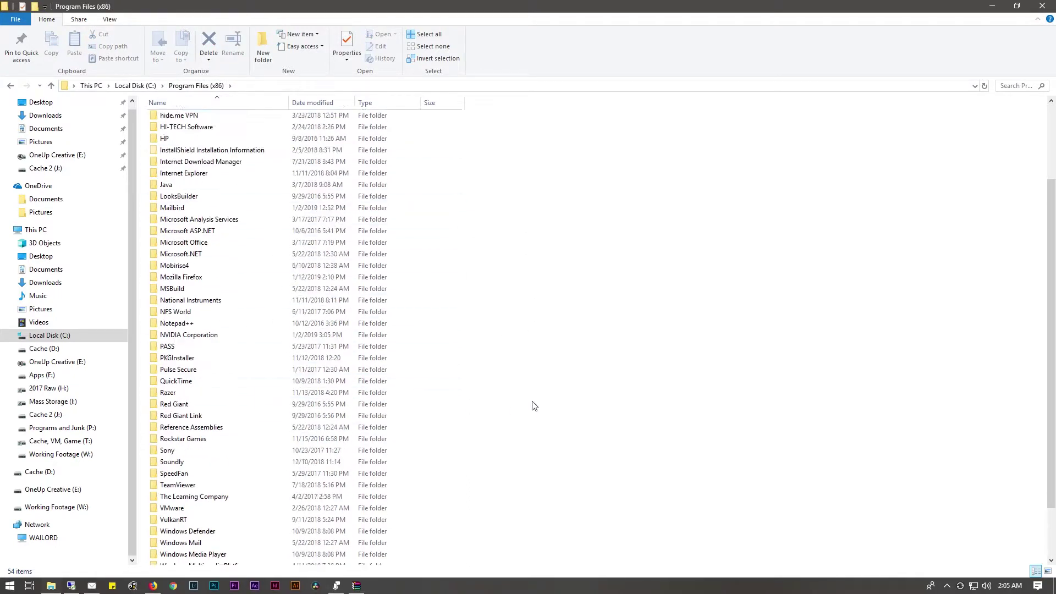
{"action": "left_click", "coordinate": [18, 87]}
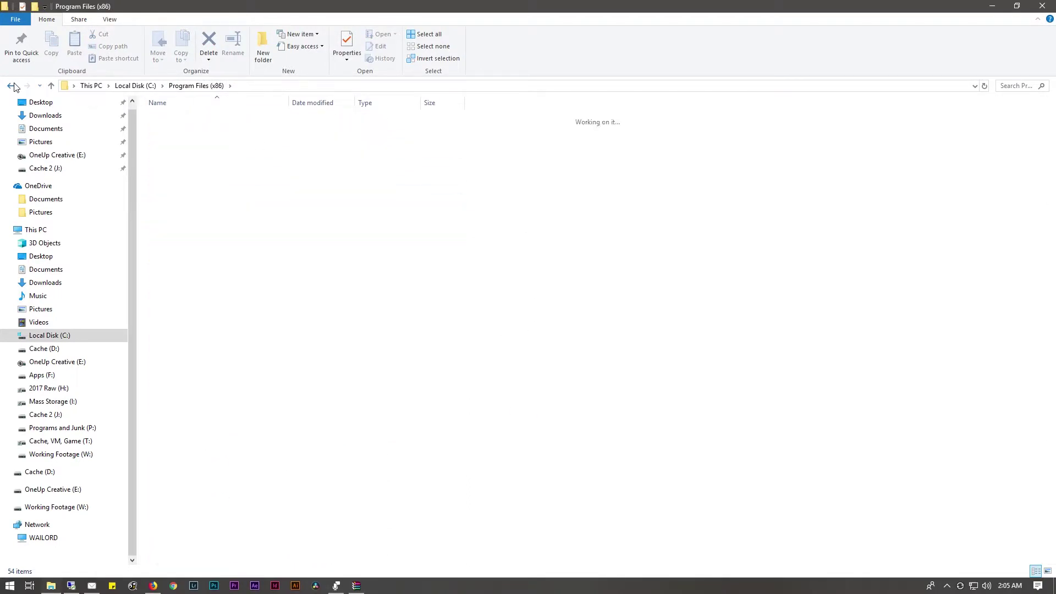
Open the 64bit plugin folder at Programs\obs-studio\obs-plugins on the Apps (F:) drive
{"action": "left_click", "coordinate": [77, 377]}
{"action": "double_click", "coordinate": [190, 143]}
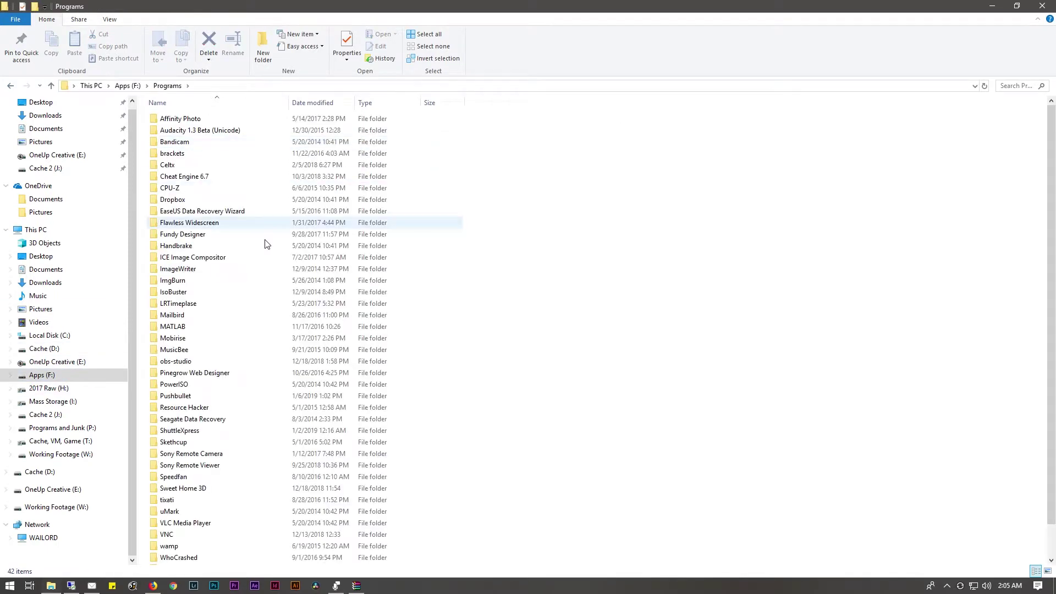
{"action": "scroll", "coordinate": [390, 407], "scroll_direction": "down", "scroll_amount": 1}
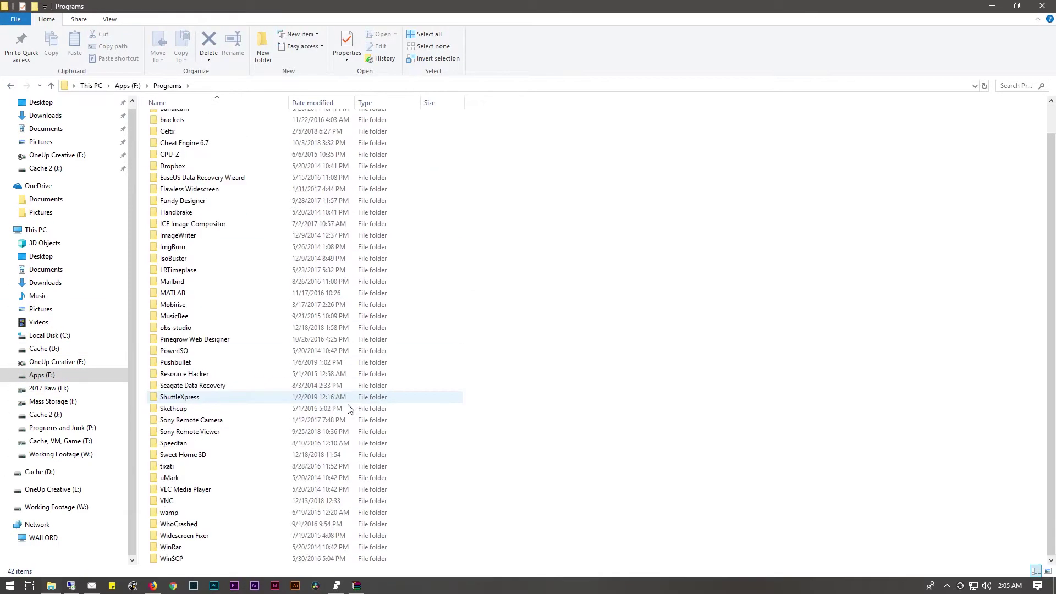
{"action": "left_click", "coordinate": [216, 330]}
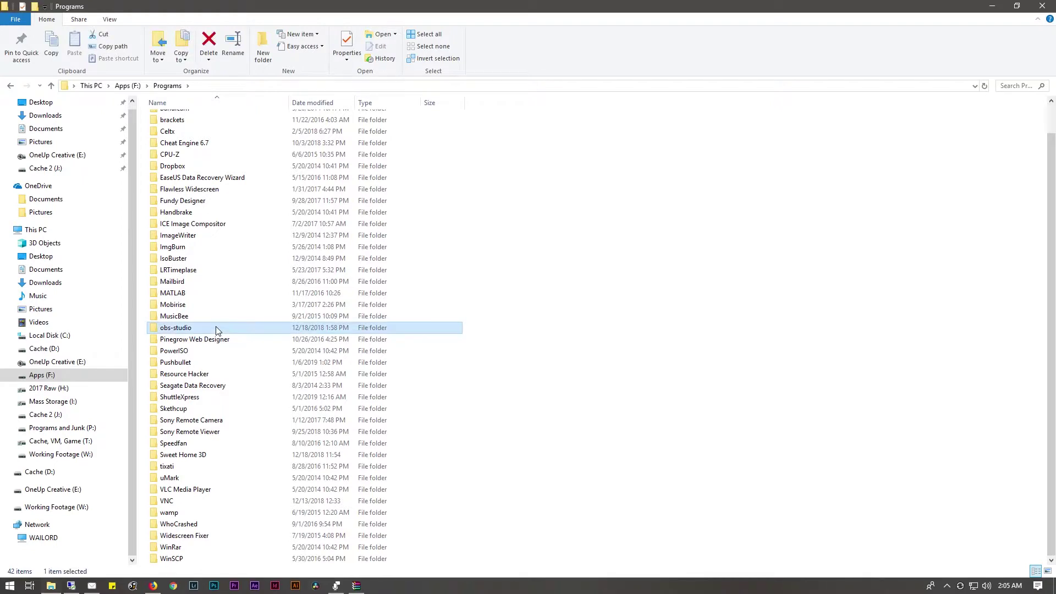
{"action": "double_click", "coordinate": [216, 330]}
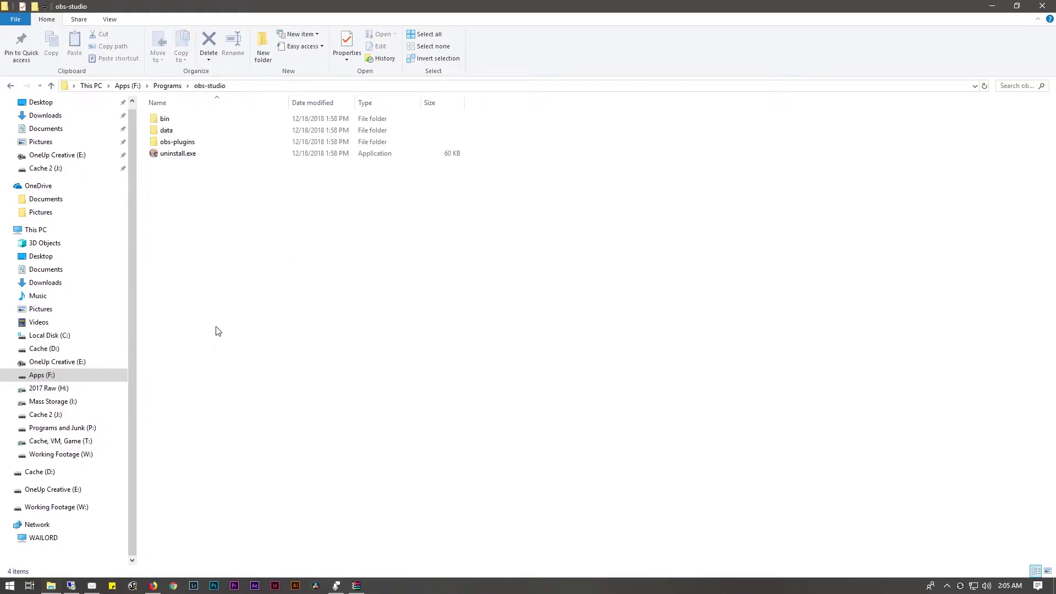
{"action": "double_click", "coordinate": [230, 144]}
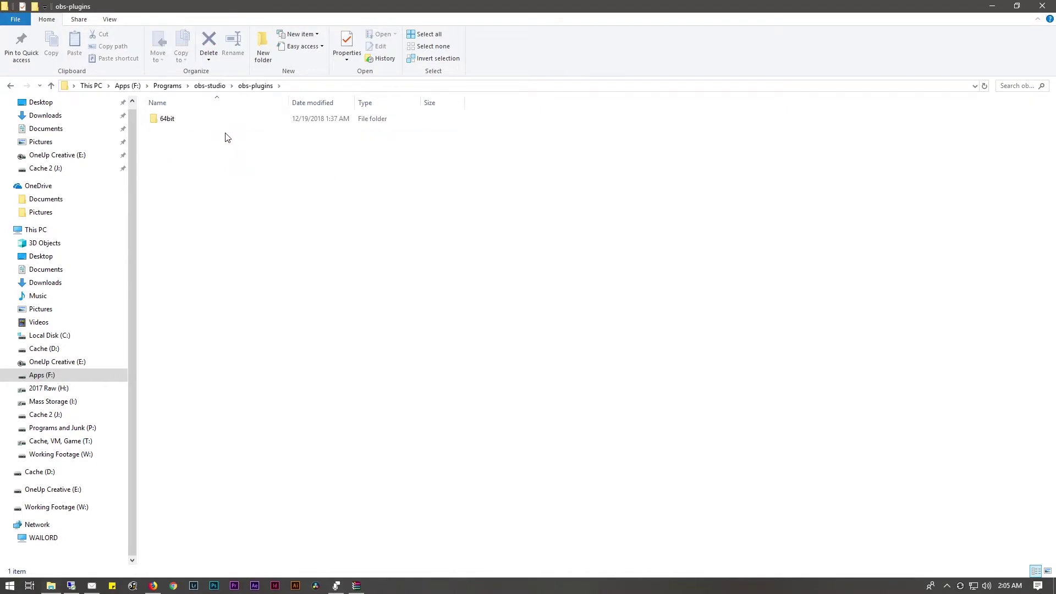
{"action": "double_click", "coordinate": [229, 119]}
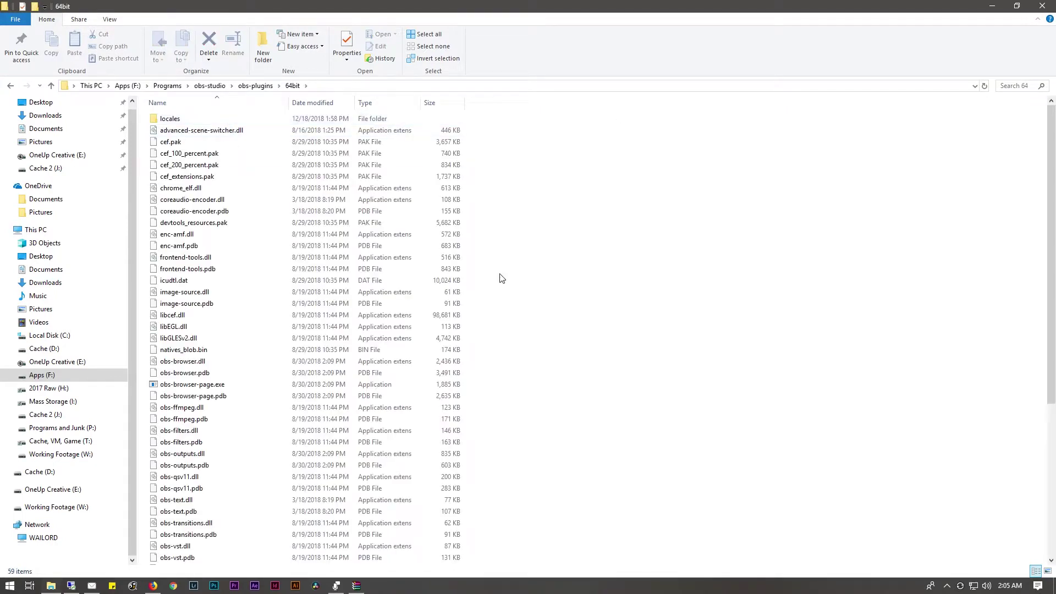
Arrange the 64bit plugin folder window and the SceneSwitcher archive window so the contents of both are visible
{"action": "left_click_drag", "start_coordinate": [578, 7], "coordinate": [420, 146]}
{"action": "left_click_drag", "start_coordinate": [551, 68], "coordinate": [748, 76]}
{"action": "left_click_drag", "start_coordinate": [419, 156], "coordinate": [341, 215]}
Delete the existing advanced-scene-switcher.dll from the OBS 64bit plugin folder
{"action": "left_click", "coordinate": [266, 336]}
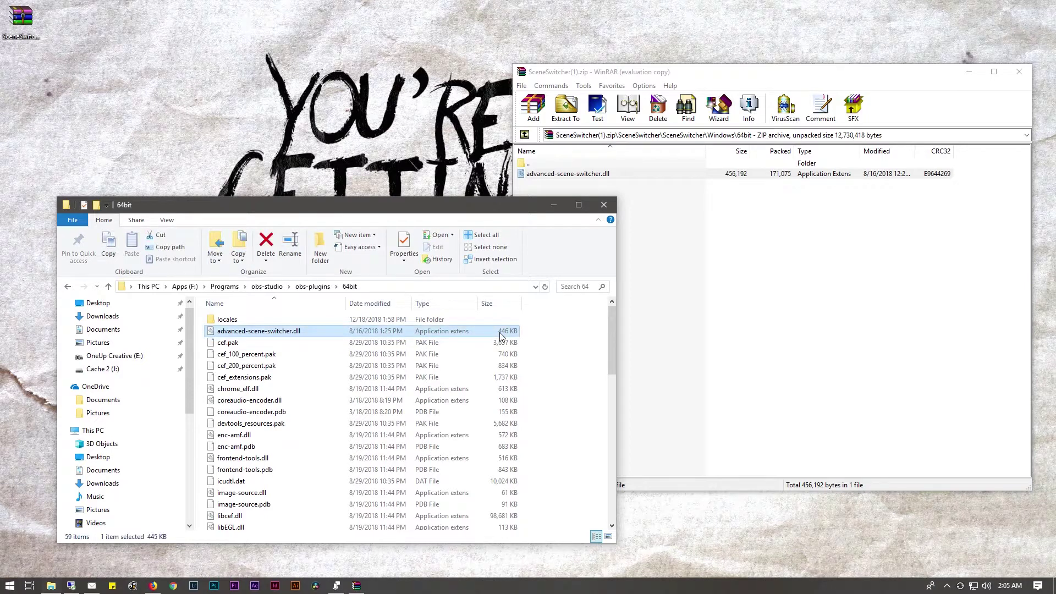
{"action": "right_click", "coordinate": [184, 329]}
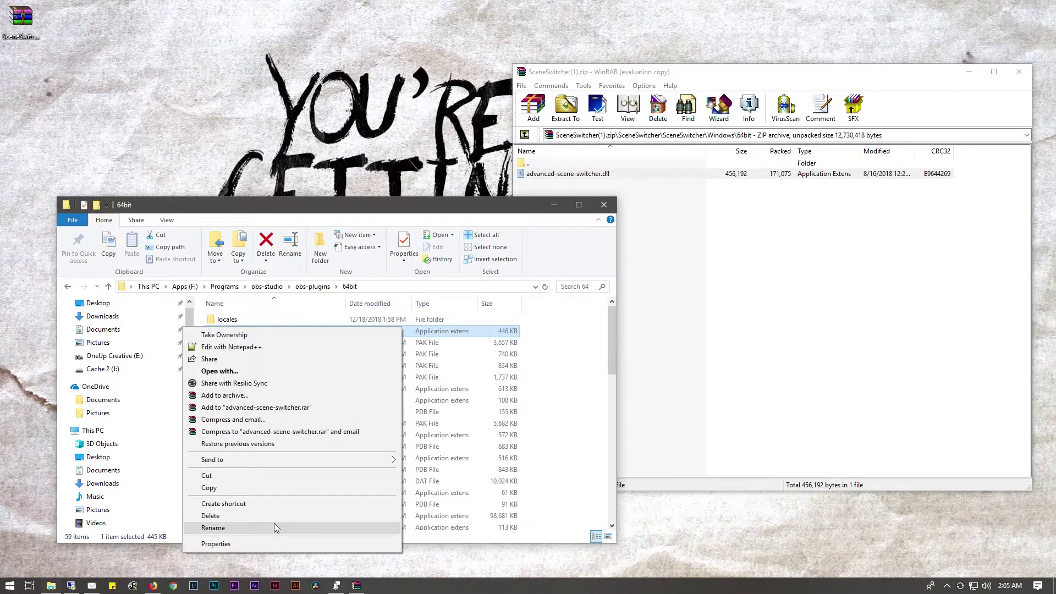
{"action": "left_click", "coordinate": [276, 517]}
Copy advanced-scene-switcher.dll from the archive into the OBS 64bit plugin folder, then close both windows
{"action": "left_click", "coordinate": [615, 182]}
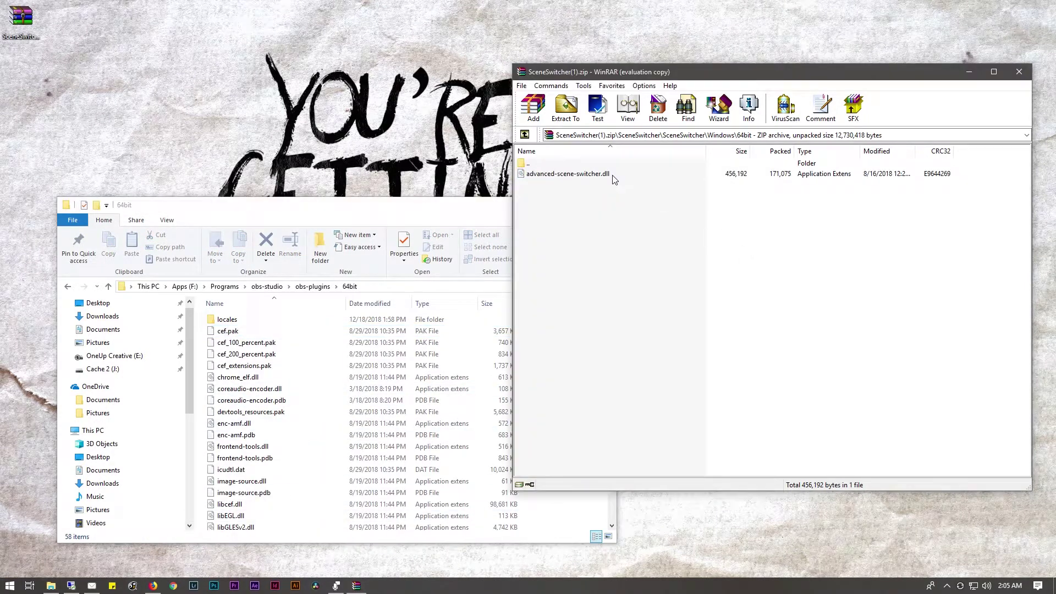
{"action": "left_click_drag", "start_coordinate": [614, 179], "coordinate": [508, 245]}
{"action": "left_click_drag", "start_coordinate": [523, 476], "coordinate": [539, 514]}
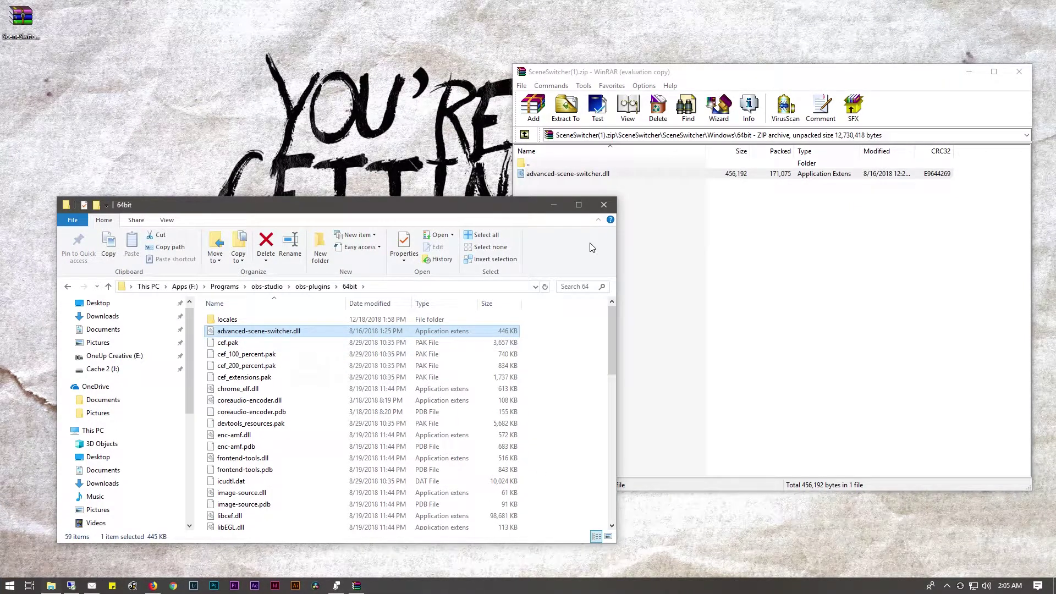
{"action": "left_click", "coordinate": [604, 205]}
{"action": "left_click", "coordinate": [1017, 71]}
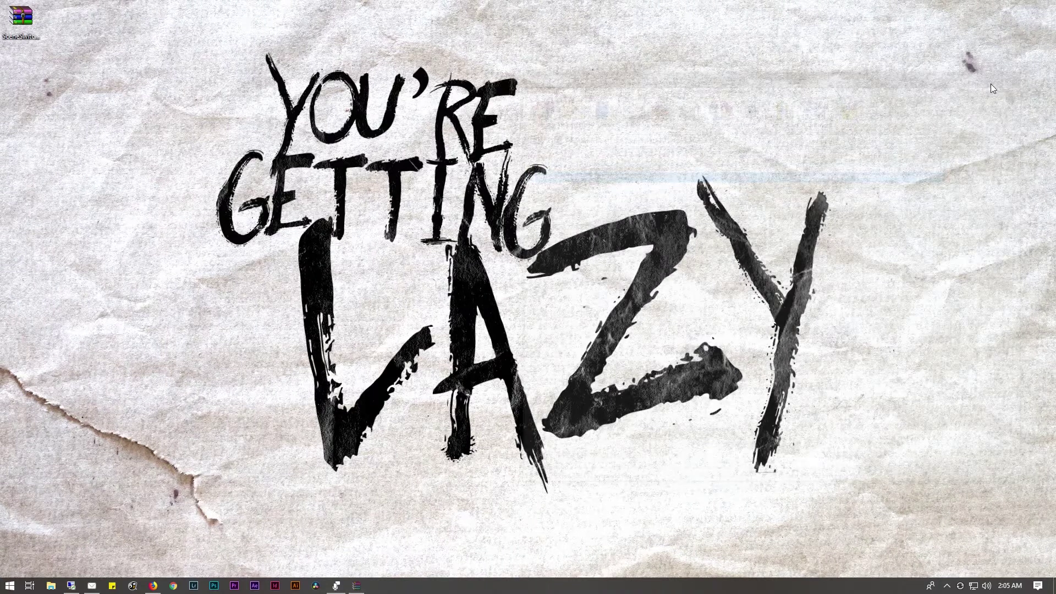
Launch OBS Studio and bring up the Advanced Scene Switcher settings over the main window
{"action": "key", "text": "super"}
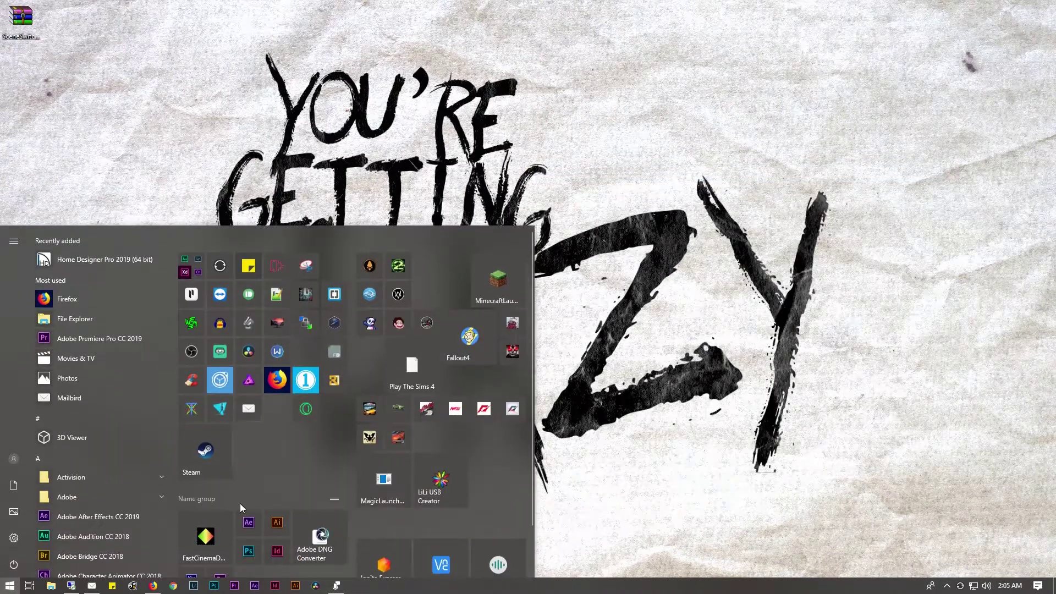
{"action": "type", "text": "obs"}
{"action": "key", "text": "Return"}
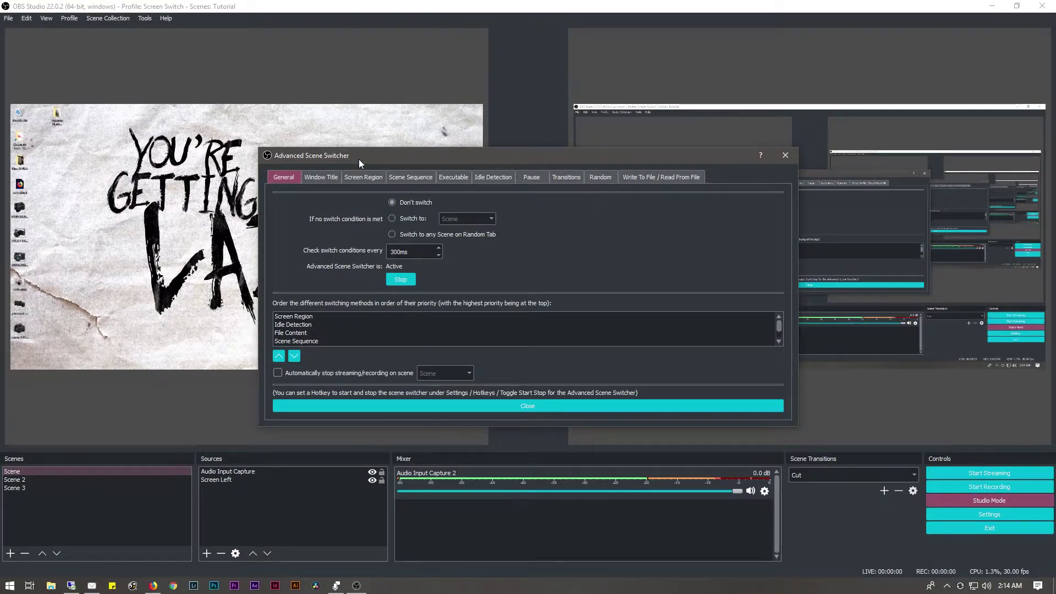
{"action": "left_click_drag", "start_coordinate": [359, 159], "coordinate": [354, 158]}
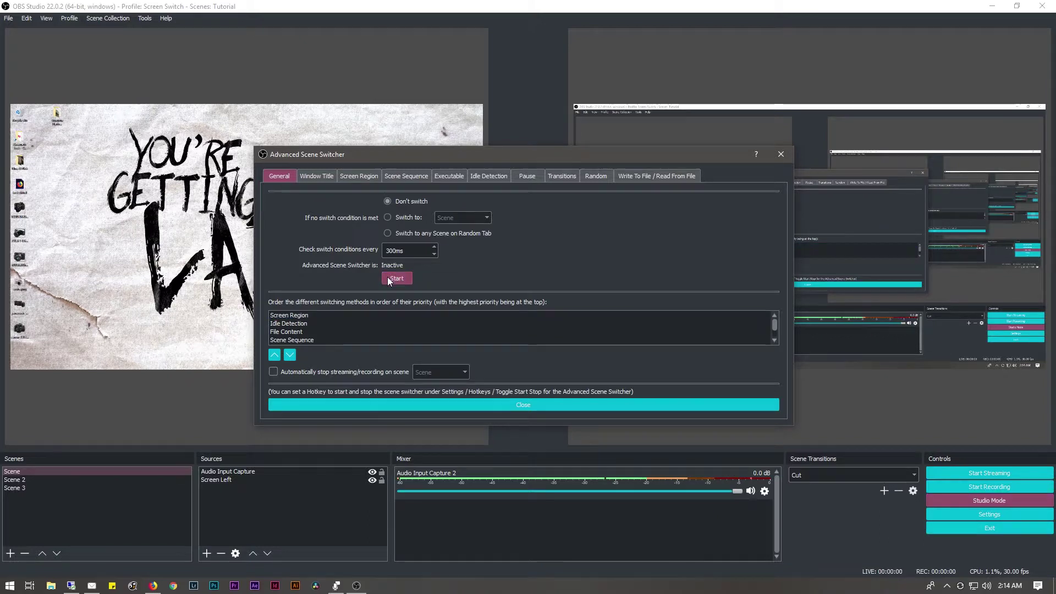
Toggle the Advanced Scene Switcher off and on, leaving it started
{"action": "left_click", "coordinate": [388, 278]}
{"action": "left_click", "coordinate": [402, 280]}
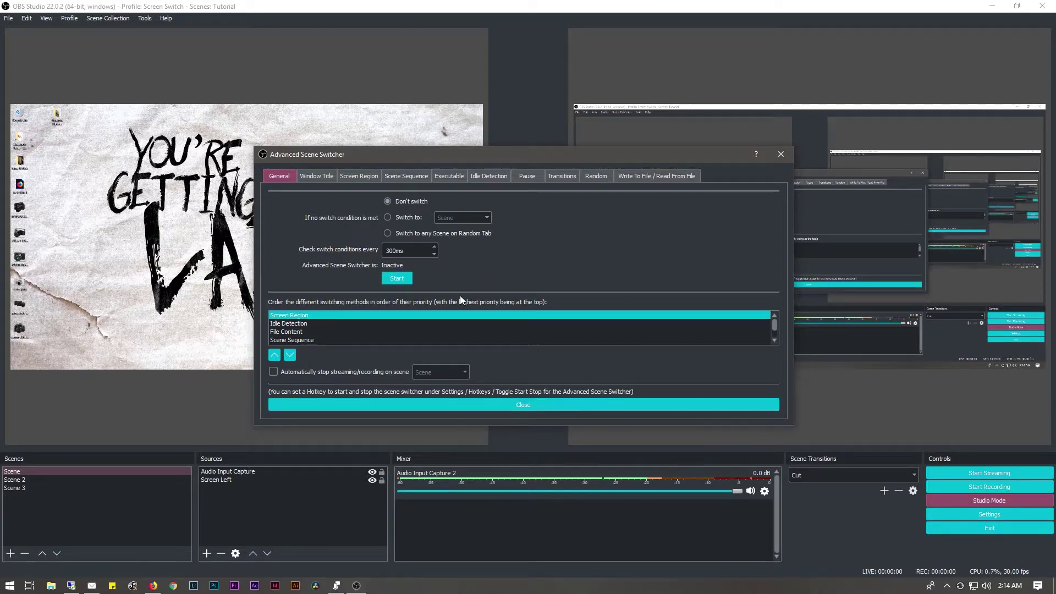
{"action": "left_click", "coordinate": [407, 278]}
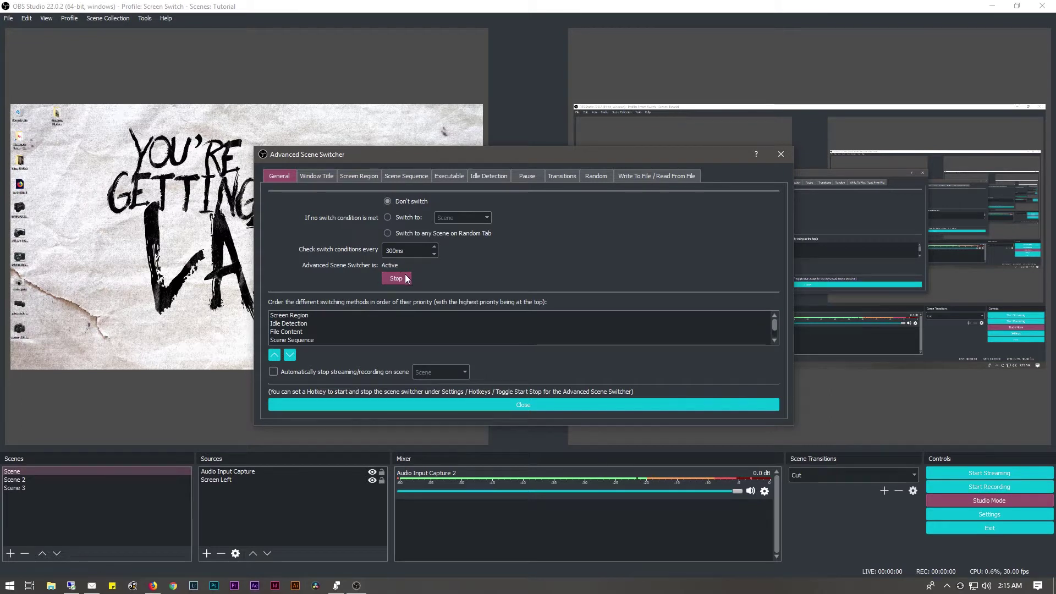
Examine the priority order of the switching methods, checking the placement of Screen Region relative to Idle Detection
{"action": "left_click", "coordinate": [290, 316]}
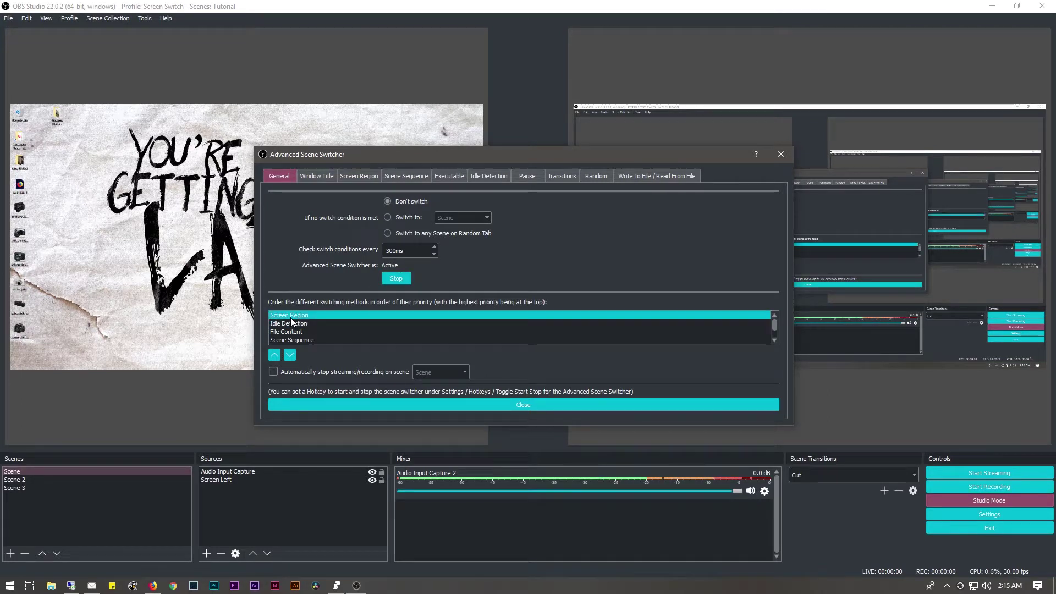
{"action": "key", "text": "Down"}
{"action": "key", "text": "Down"}
{"action": "key", "text": "Up"}
{"action": "key", "text": "Up"}
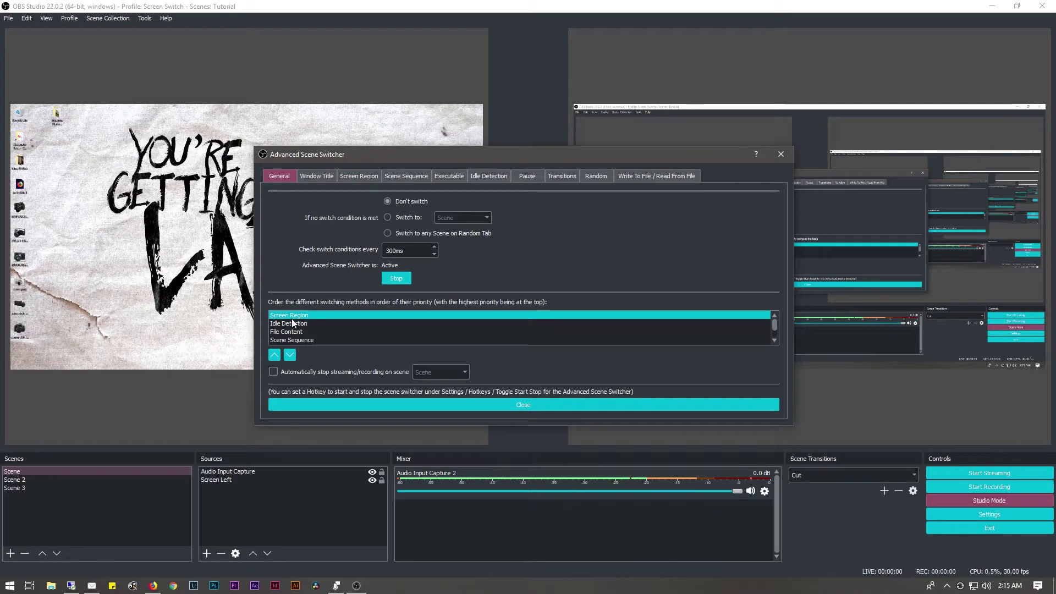
{"action": "left_click", "coordinate": [309, 323]}
{"action": "left_click", "coordinate": [309, 312]}
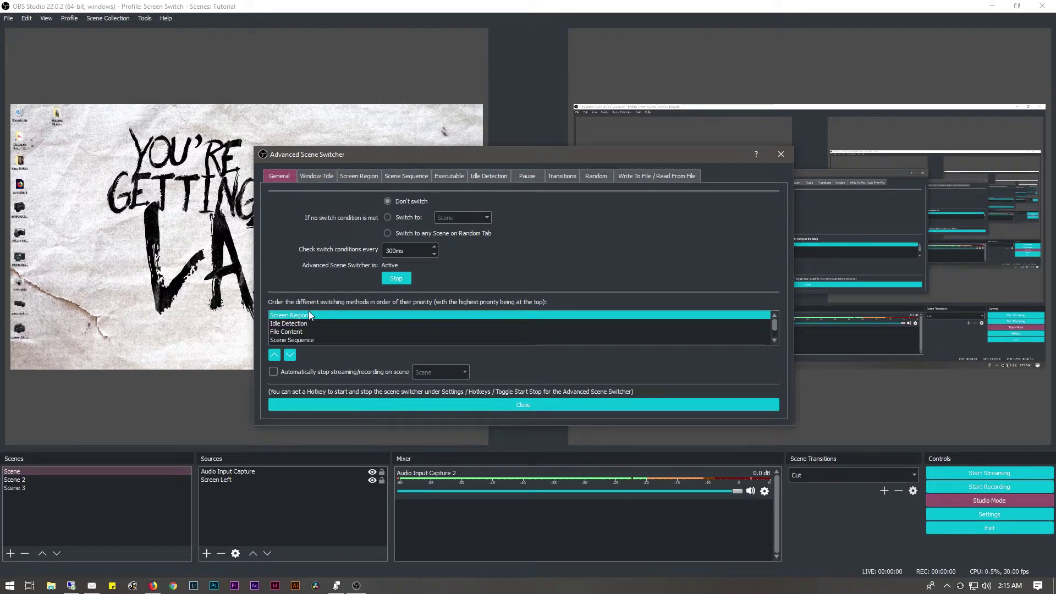
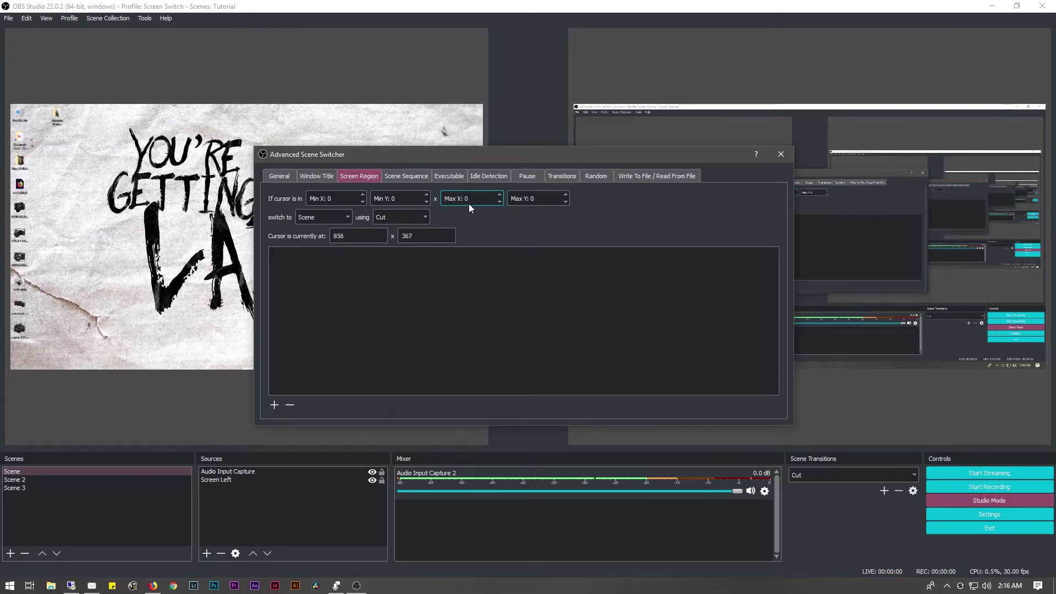
Add a screen region rule that switches to Scene 2 with Cut for X 0 to 1919 and Y 0 to 1079
{"action": "type", "text": "1"}
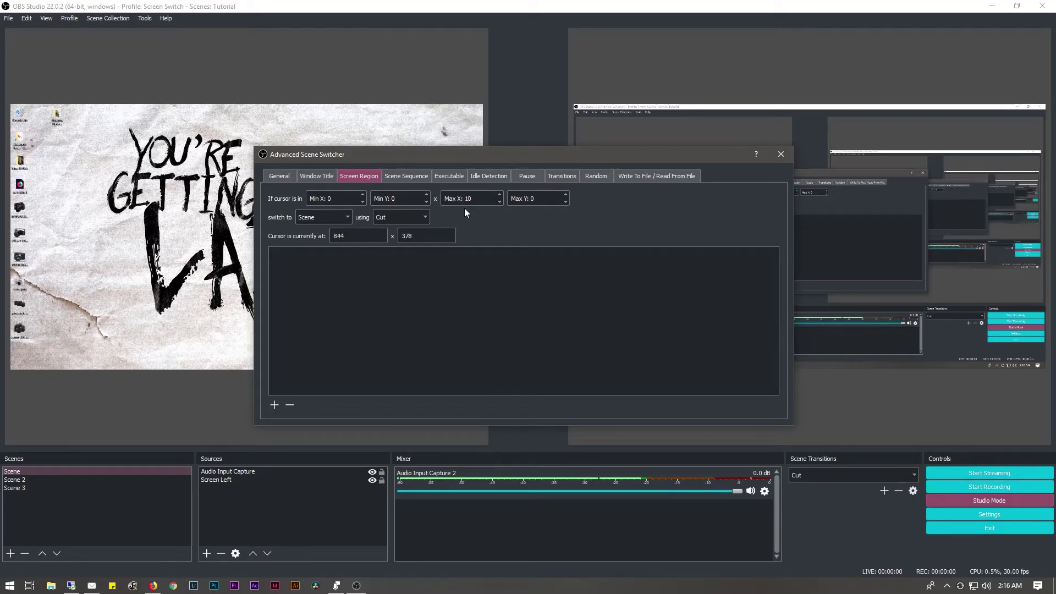
{"action": "type", "text": "919"}
{"action": "key", "text": "Delete"}
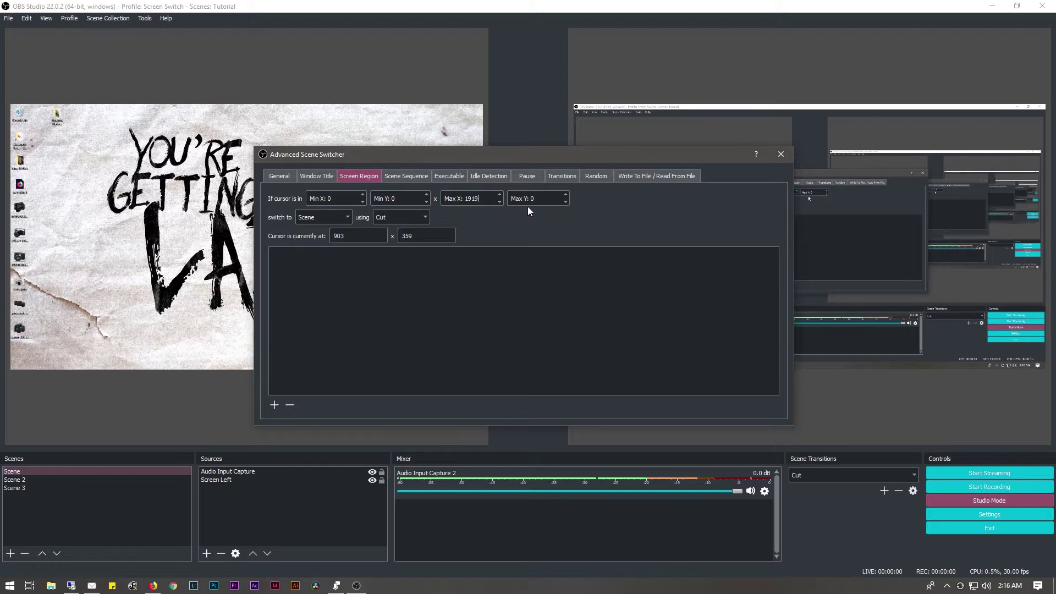
{"action": "left_click", "coordinate": [536, 202]}
{"action": "type", "text": "1079"}
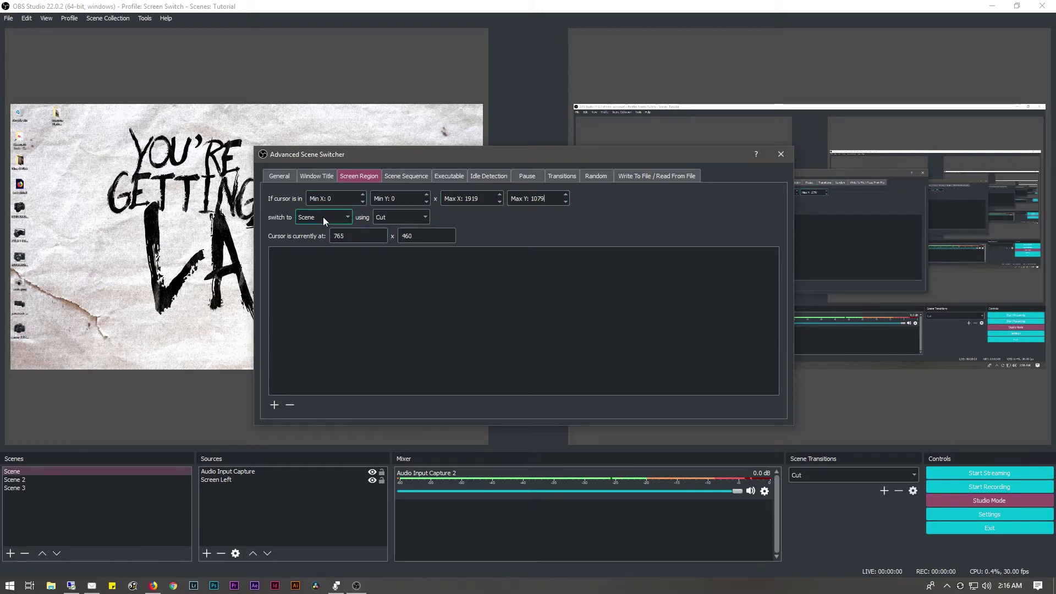
{"action": "left_click", "coordinate": [323, 218]}
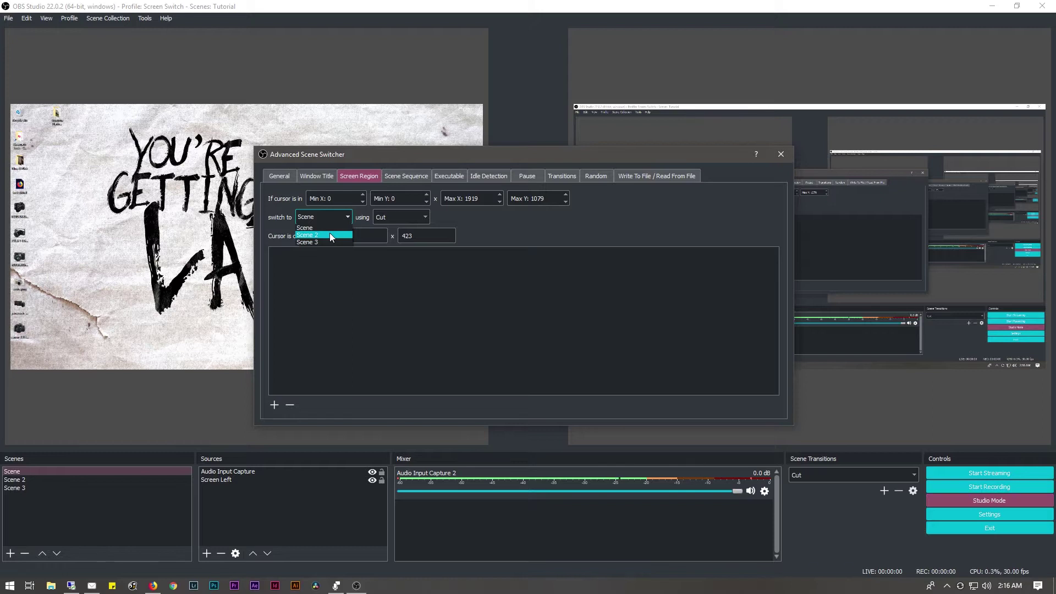
{"action": "left_click", "coordinate": [330, 235]}
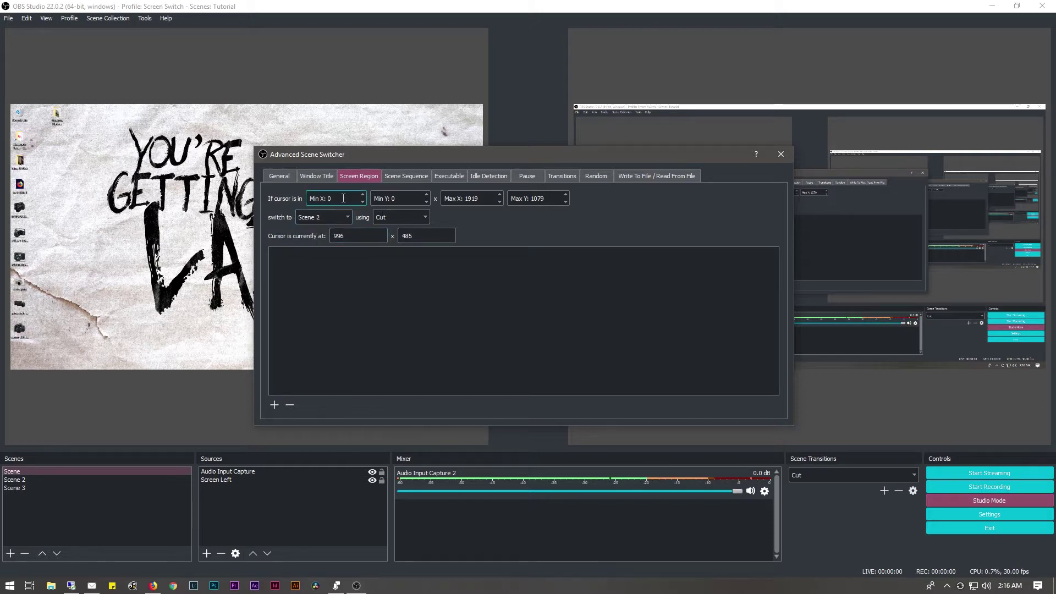
{"action": "left_click", "coordinate": [484, 200]}
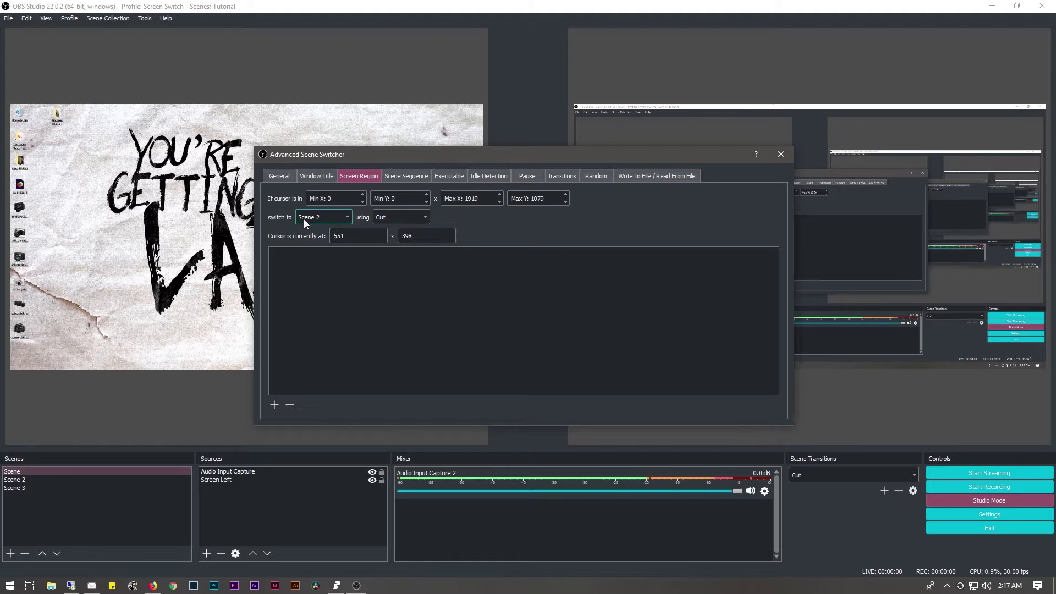
{"action": "left_click", "coordinate": [275, 404]}
{"action": "left_click", "coordinate": [314, 251]}
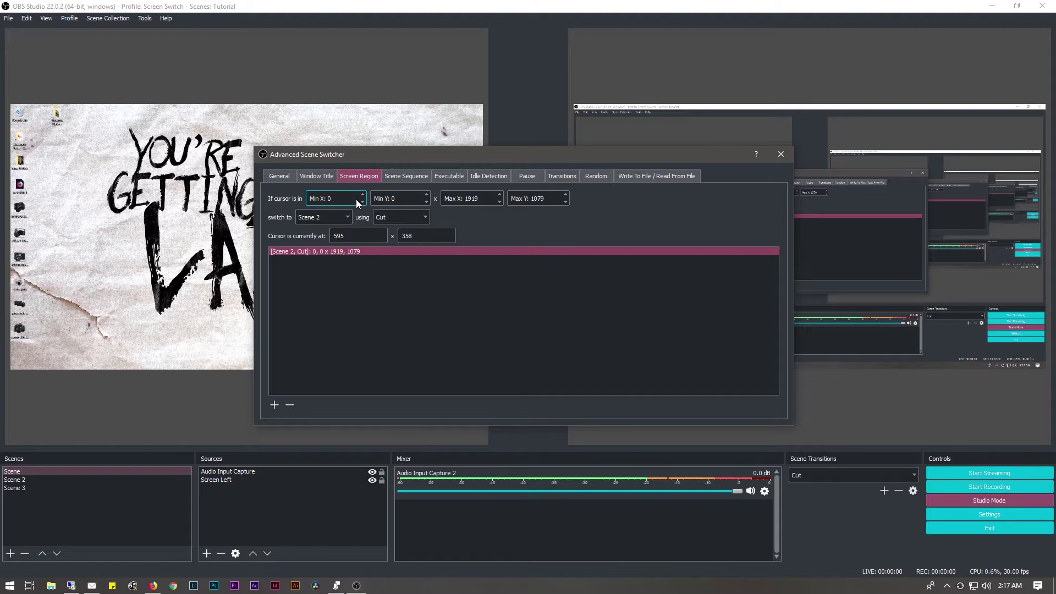
Add a screen region rule that switches to Scene with Cut for X -1920 to -1 and Y 0 to 1079
{"action": "left_click", "coordinate": [338, 219]}
{"action": "left_click", "coordinate": [334, 226]}
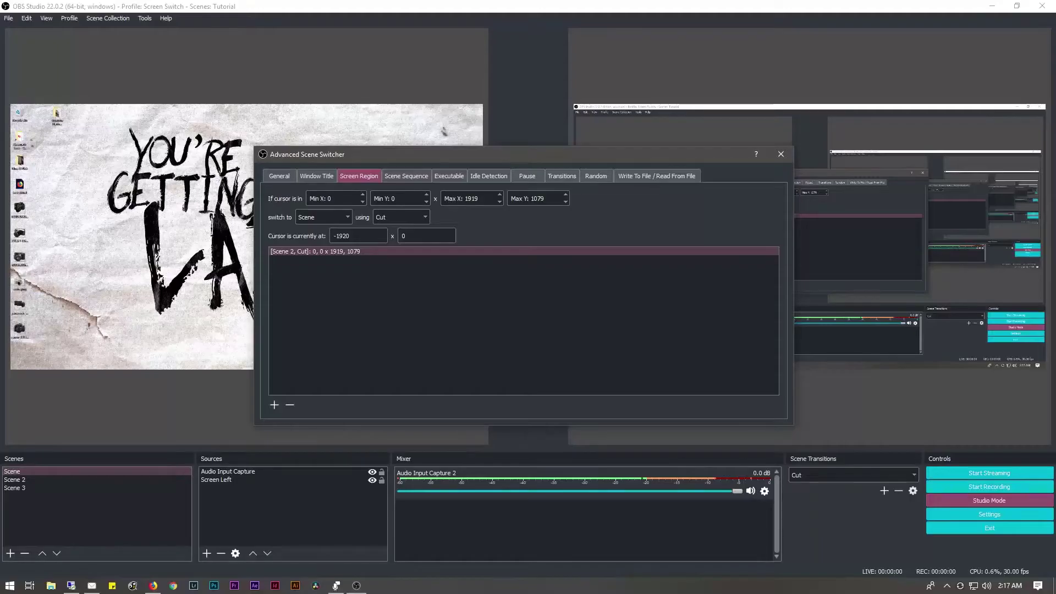
{"action": "left_click", "coordinate": [342, 201]}
{"action": "key", "text": "BackSpace"}
{"action": "type", "text": "-192"}
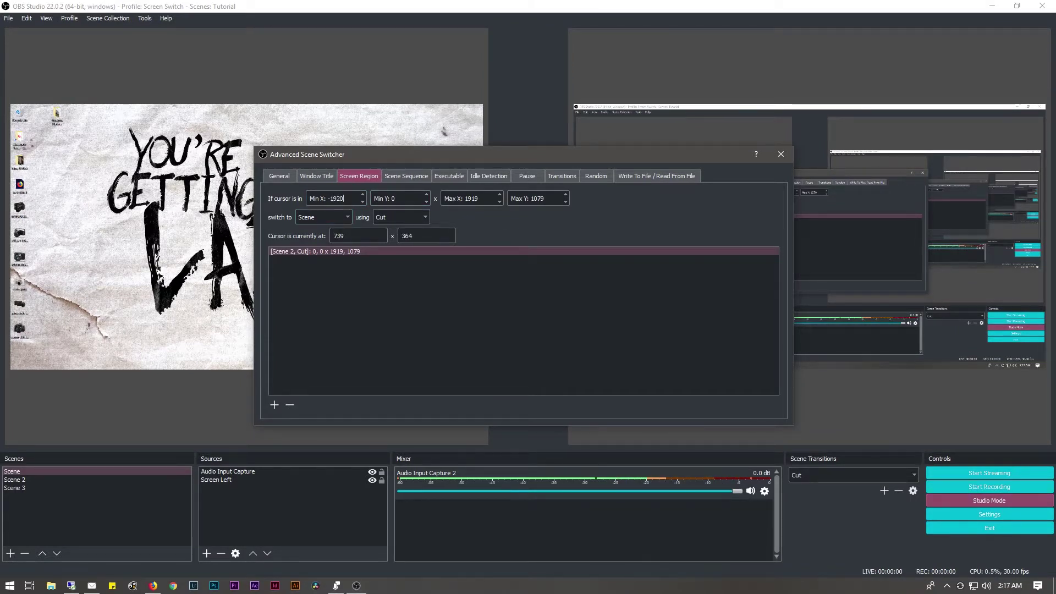
{"action": "left_click", "coordinate": [487, 201]}
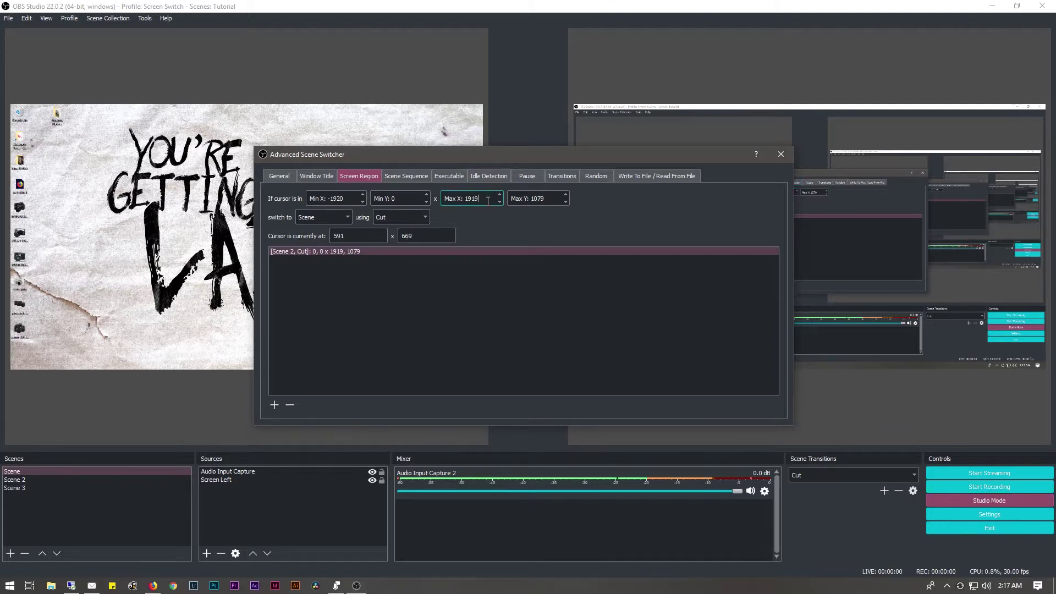
{"action": "type", "text": "-1"}
{"action": "left_click", "coordinate": [274, 405]}
{"action": "left_click", "coordinate": [298, 262]}
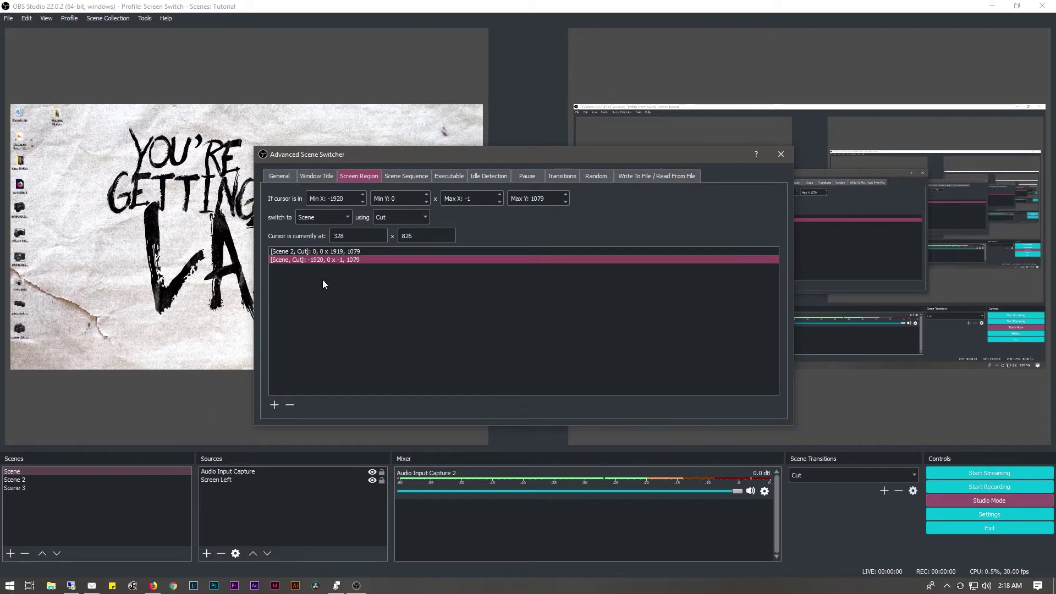
Add a screen region rule that switches to Scene 3 with Cut for X 1920 to 3839 and Y 0 to 1079
{"action": "left_click", "coordinate": [320, 252]}
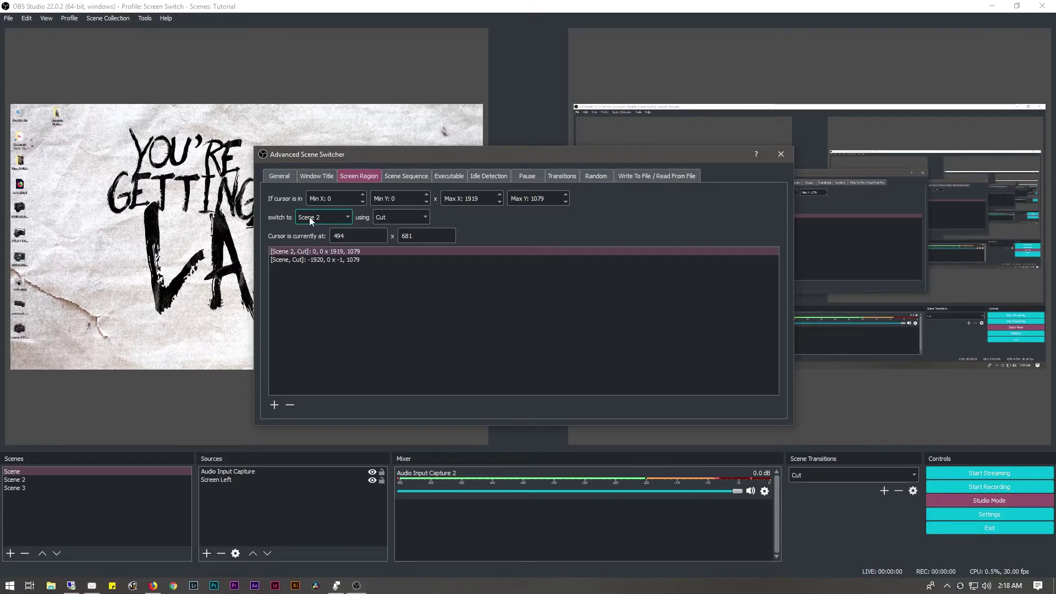
{"action": "left_click", "coordinate": [323, 241]}
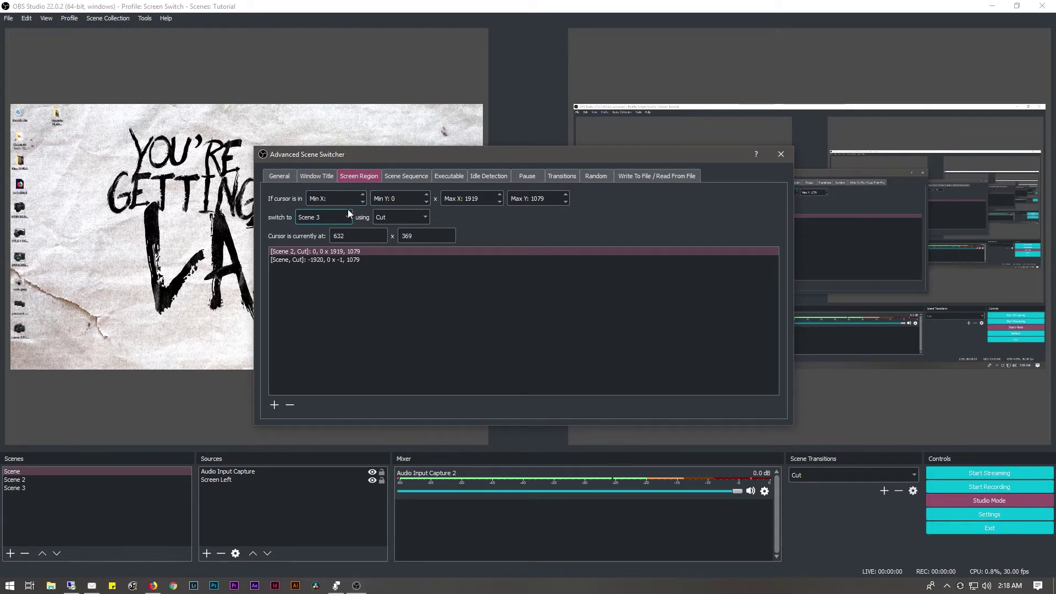
{"action": "type", "text": "0"}
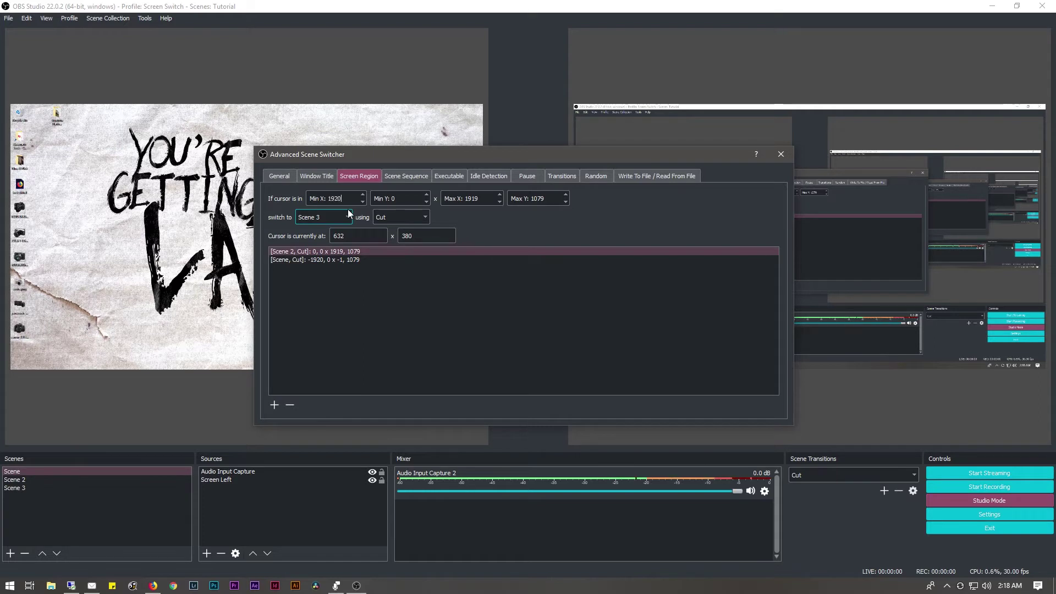
{"action": "double_click", "coordinate": [468, 198]}
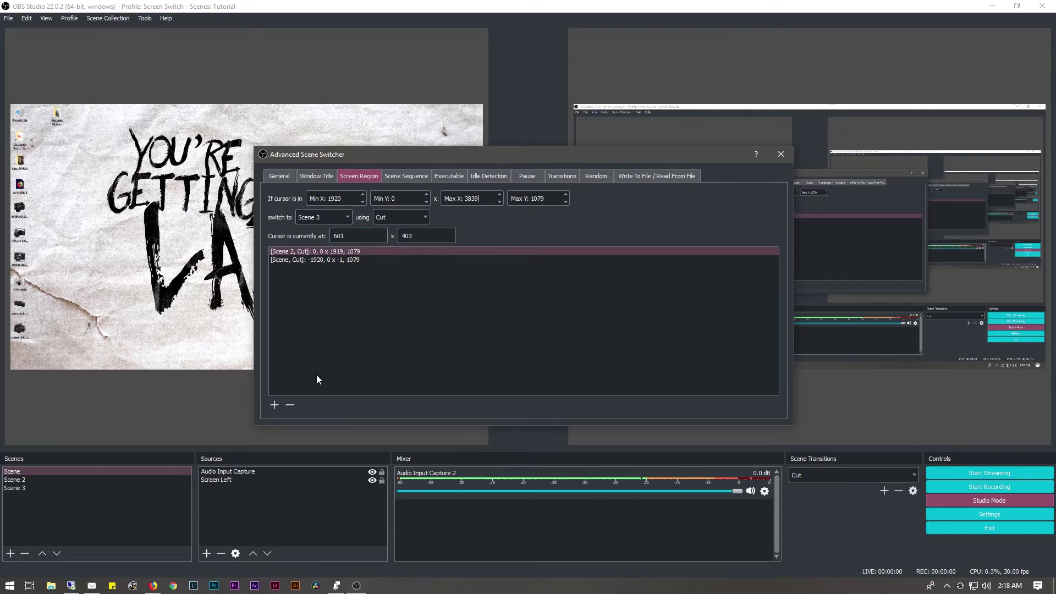
{"action": "left_click", "coordinate": [274, 405]}
{"action": "left_click", "coordinate": [300, 259]}
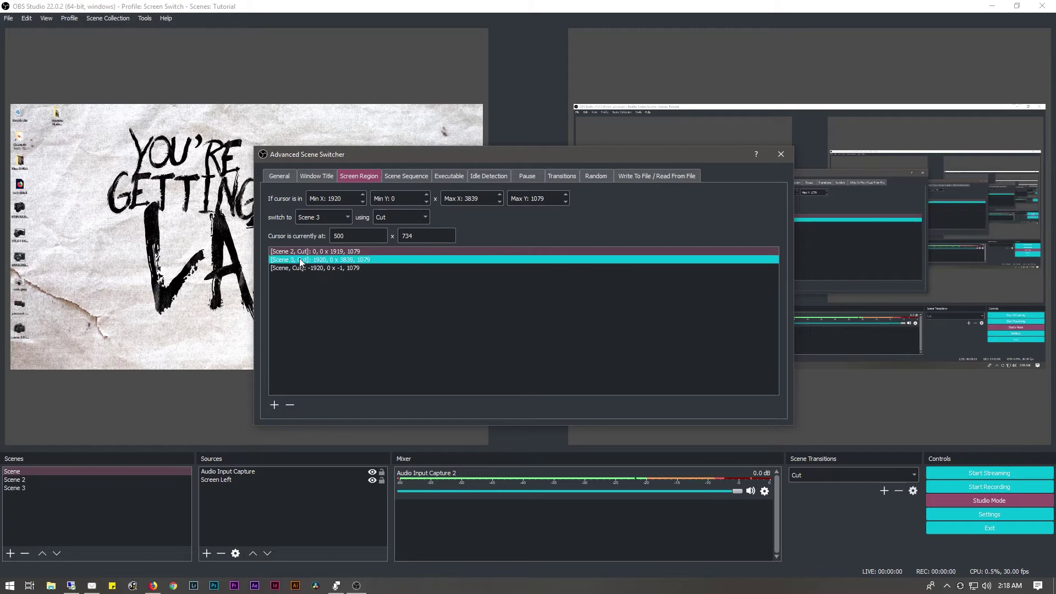
Review the coordinates and target scene of each of the three screen region rules
{"action": "left_click", "coordinate": [325, 267]}
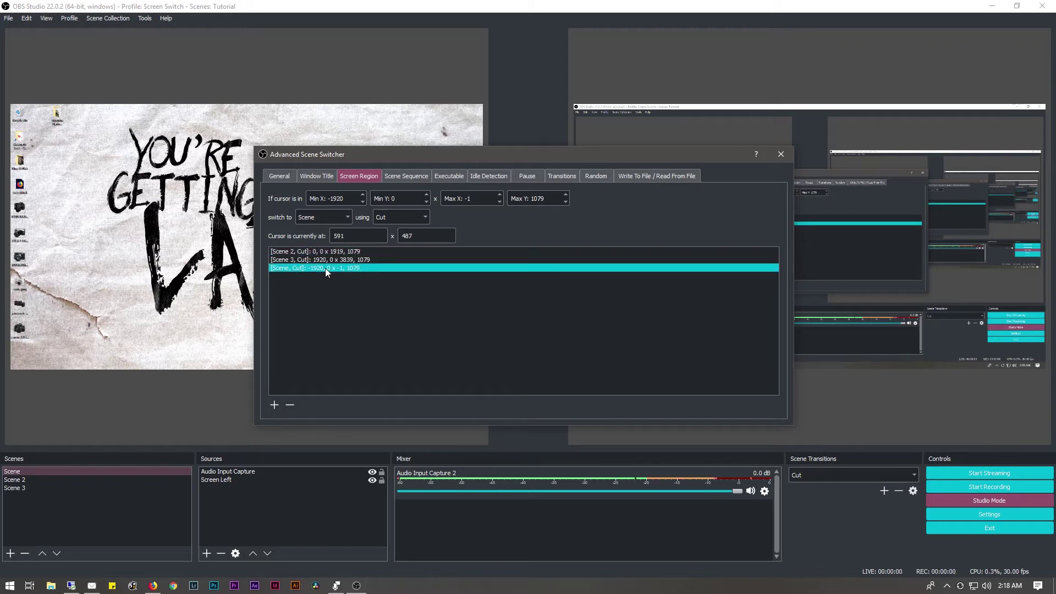
{"action": "left_click", "coordinate": [320, 270]}
{"action": "left_click", "coordinate": [295, 253]}
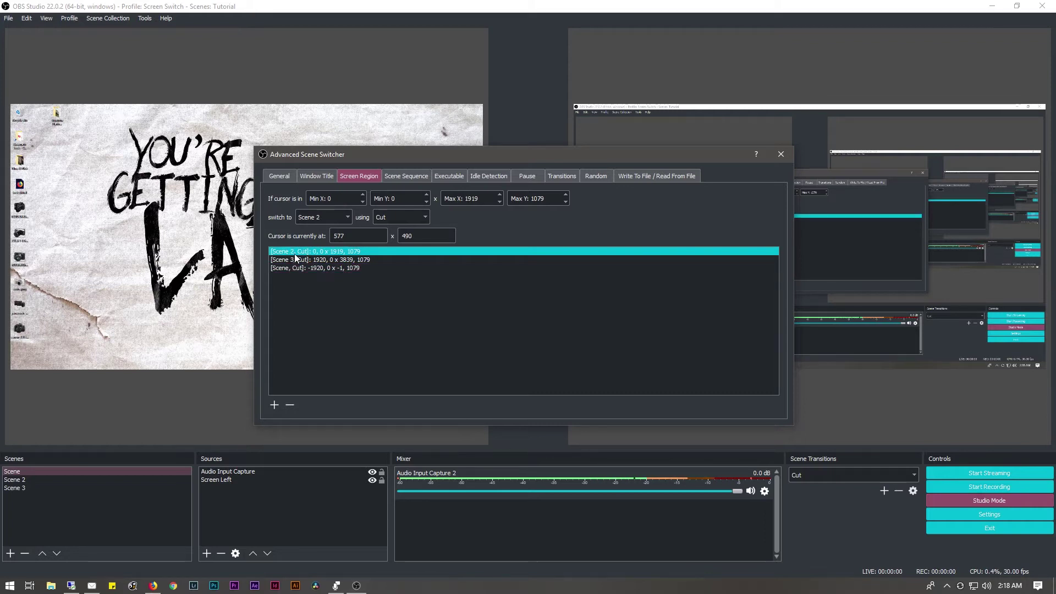
{"action": "left_click", "coordinate": [327, 258]}
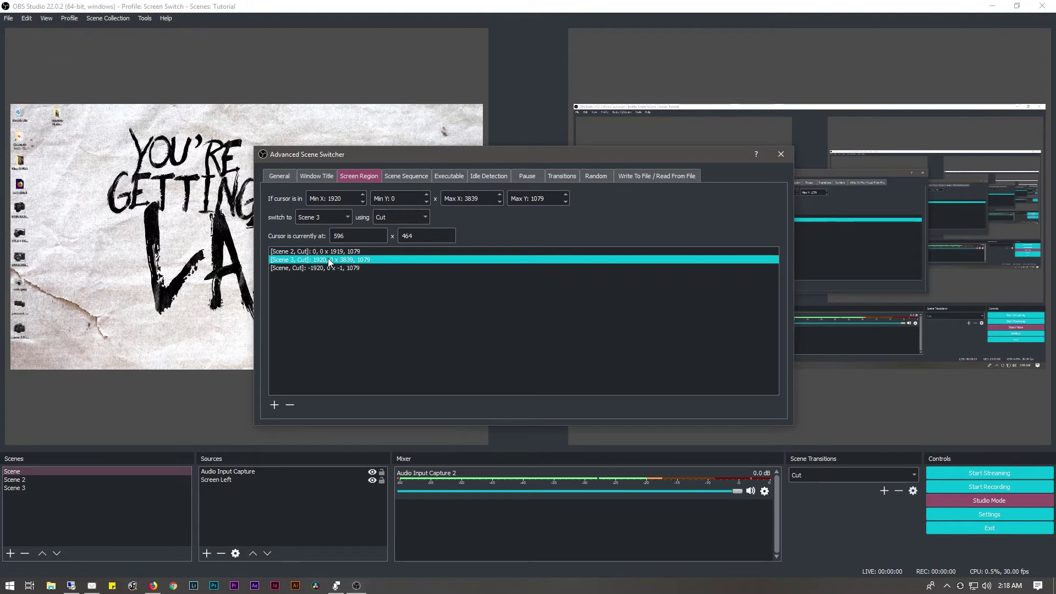